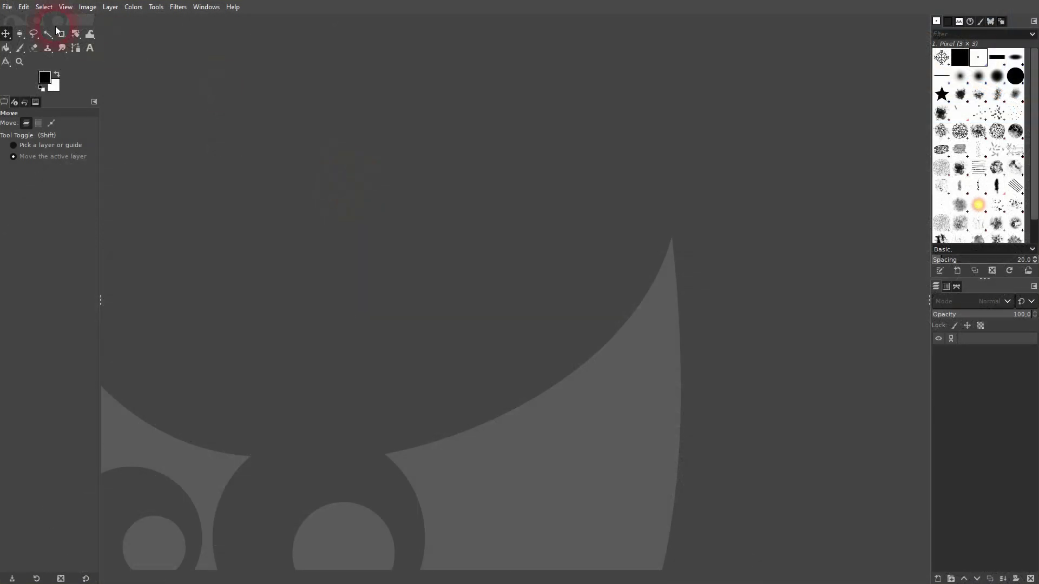
Step: Start a new image 500 px wide by 500 px high
{"action": "left_click", "coordinate": [23, 6]}
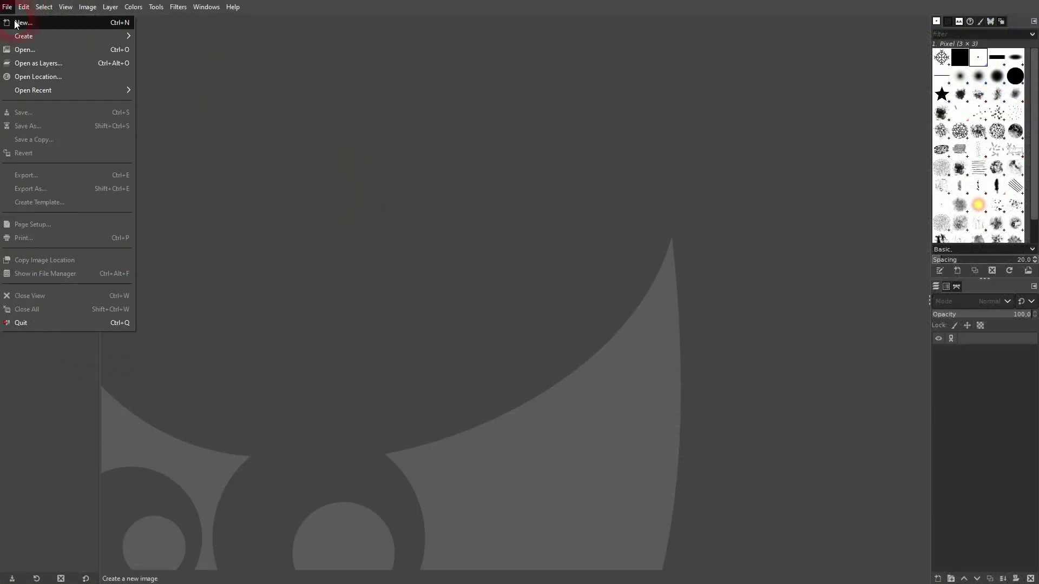
{"action": "left_click", "coordinate": [20, 20]}
{"action": "left_click_drag", "start_coordinate": [378, 237], "coordinate": [336, 230]}
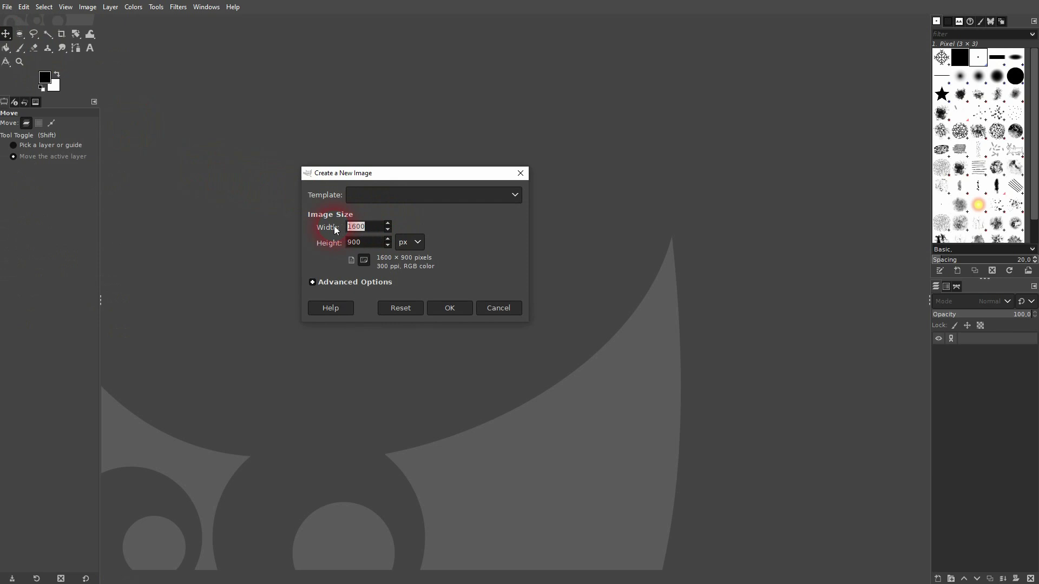
{"action": "type", "text": "500"}
{"action": "key", "text": "Tab"}
{"action": "type", "text": "5"}
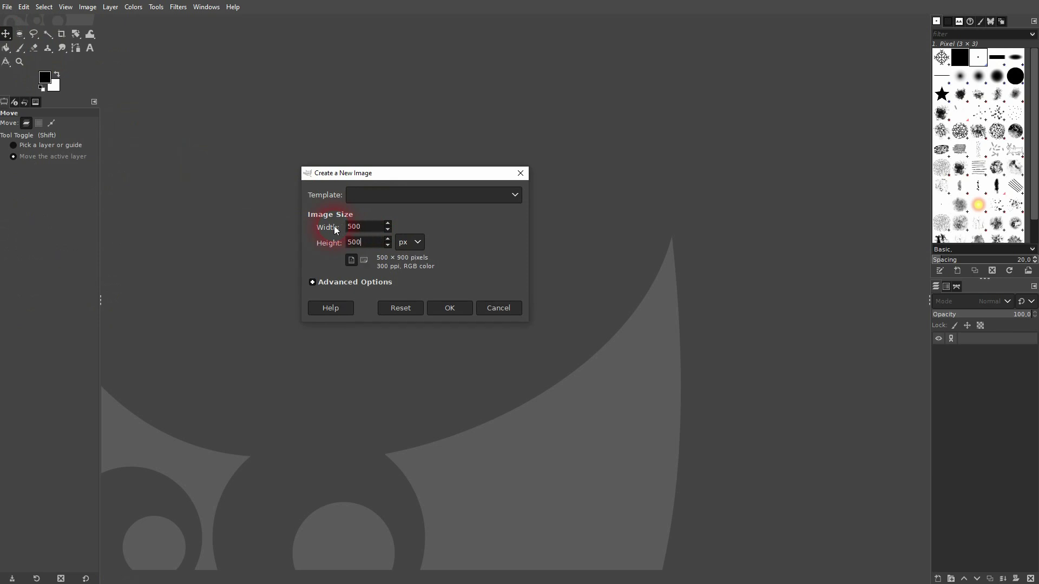
{"action": "key", "text": "Return"}
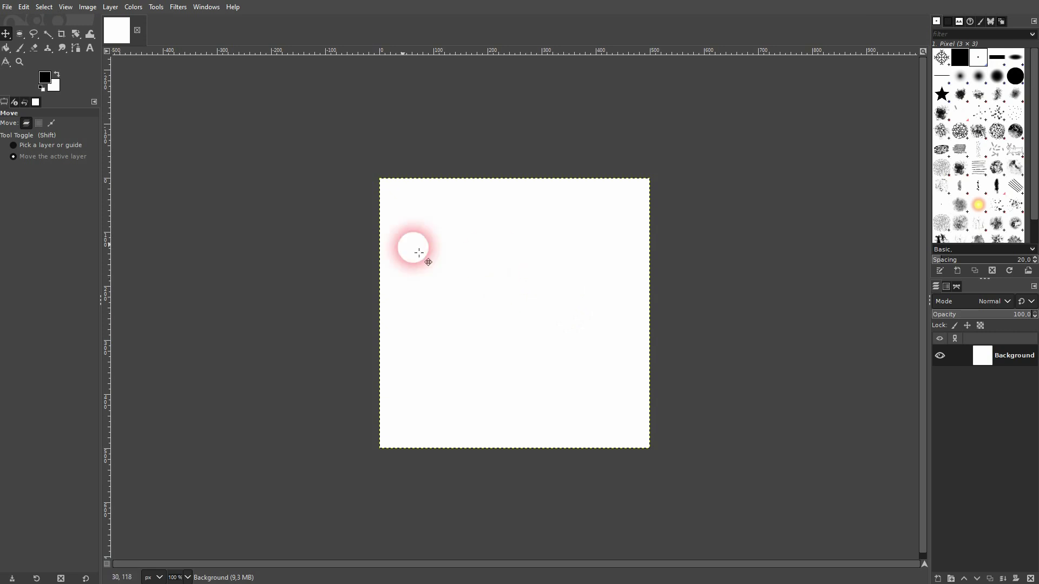
Step: Bucket-fill the canvas black and add a transparent layer named 'snowflake'
{"action": "left_click", "coordinate": [6, 47]}
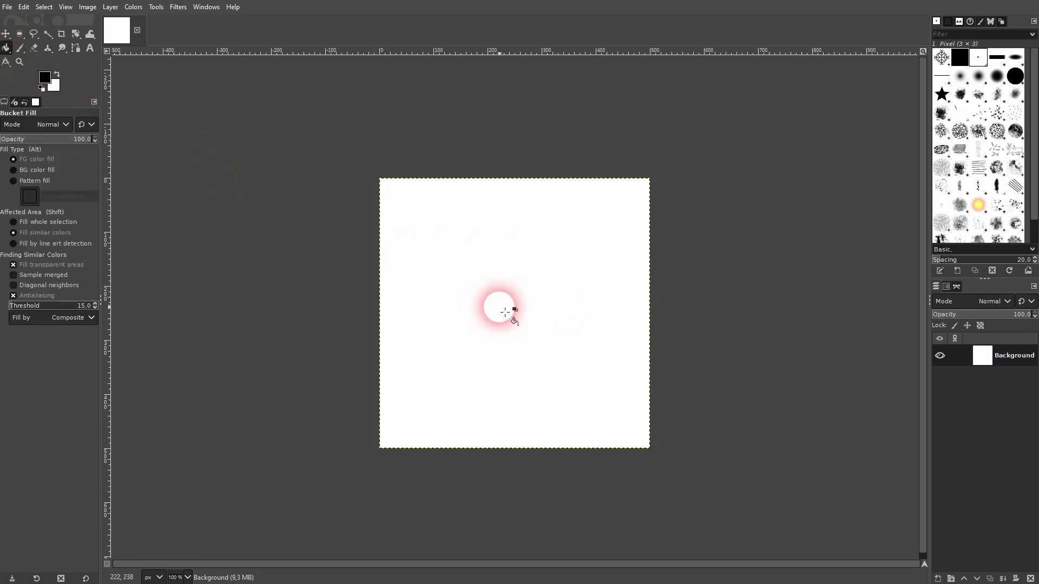
{"action": "left_click", "coordinate": [510, 309]}
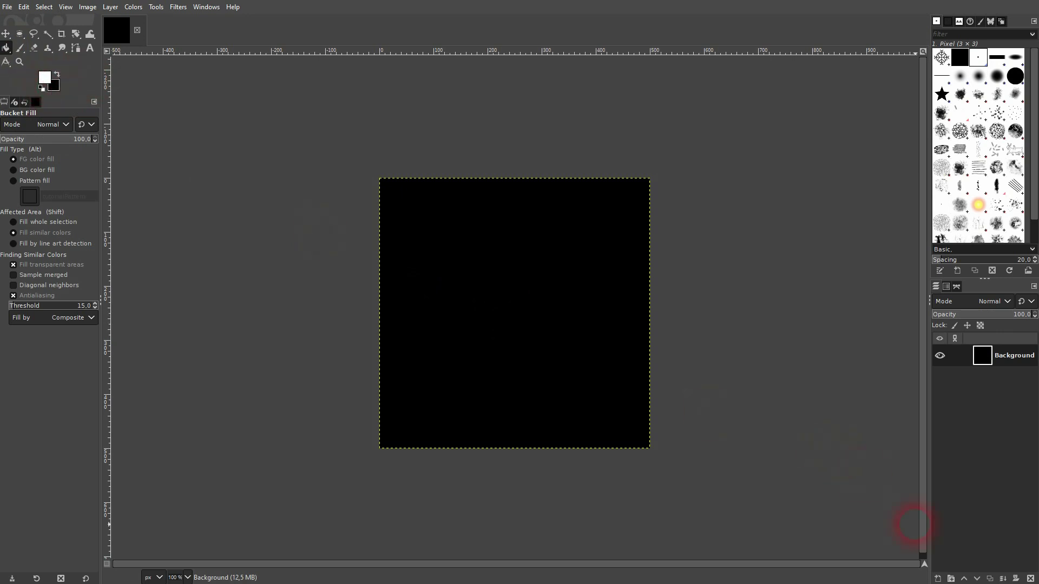
{"action": "left_click", "coordinate": [945, 570]}
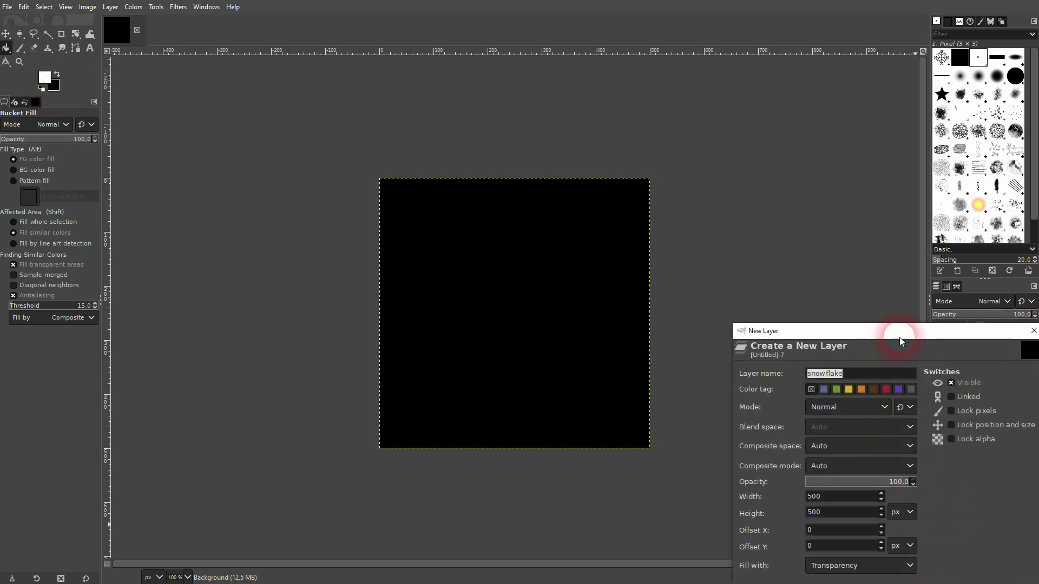
{"action": "left_click_drag", "start_coordinate": [899, 335], "coordinate": [784, 259]}
{"action": "left_click", "coordinate": [788, 489]}
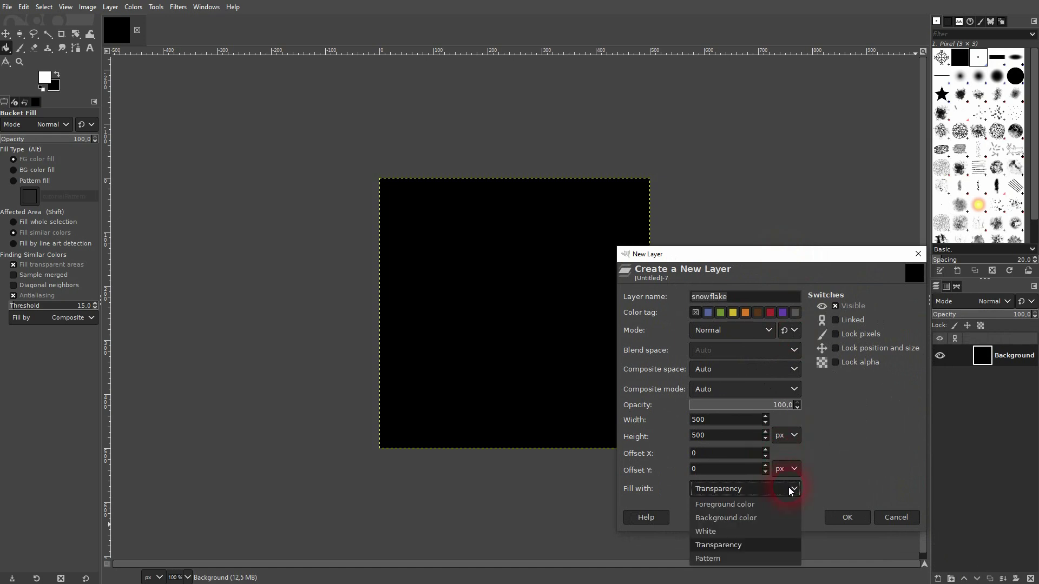
{"action": "left_click", "coordinate": [748, 543]}
{"action": "left_click", "coordinate": [855, 517]}
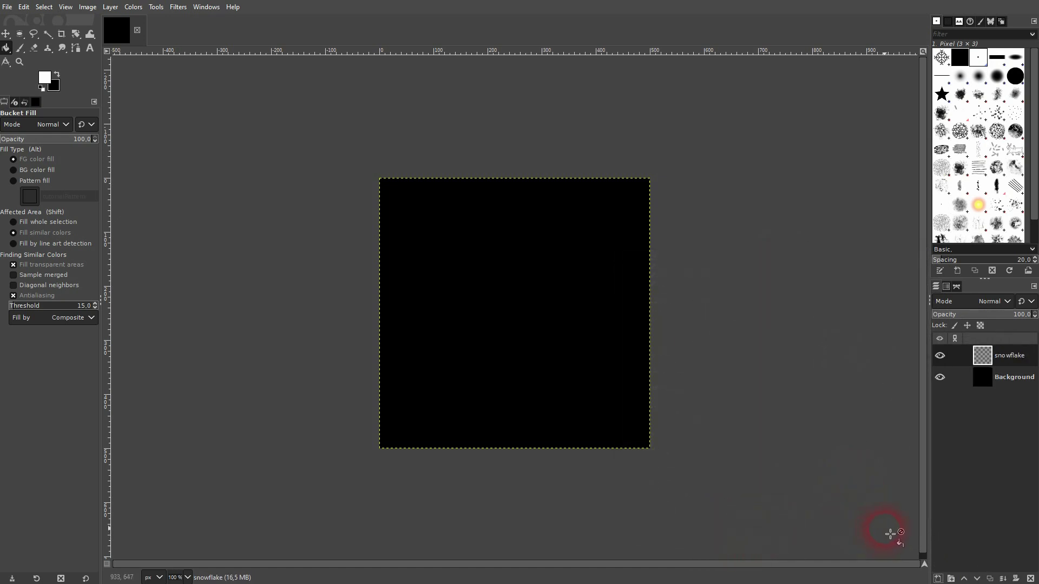
Step: Add a horizontal guide at 50% of the image height
{"action": "left_click", "coordinate": [88, 7]}
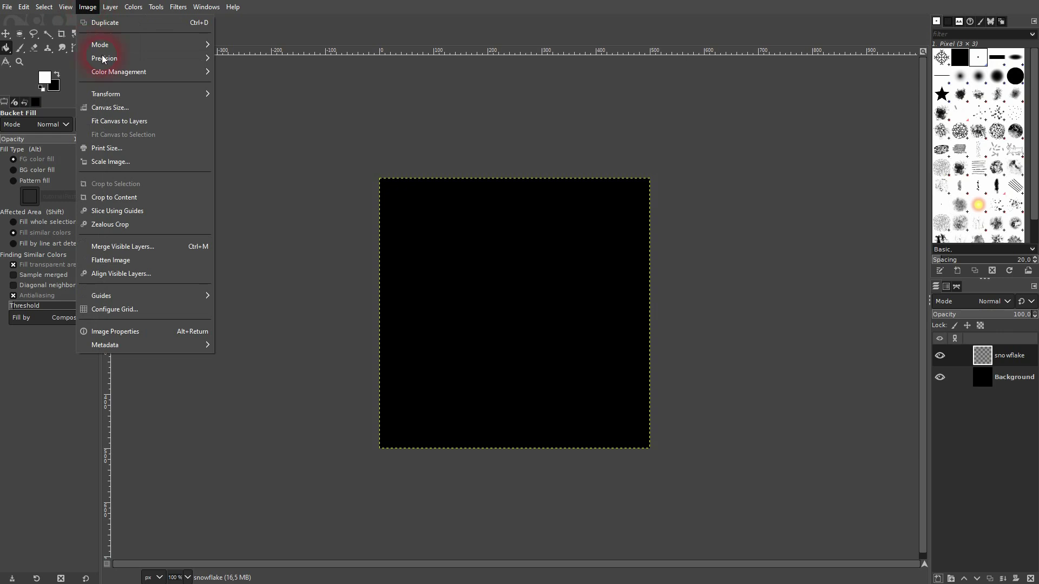
{"action": "mouse_move", "coordinate": [175, 293]}
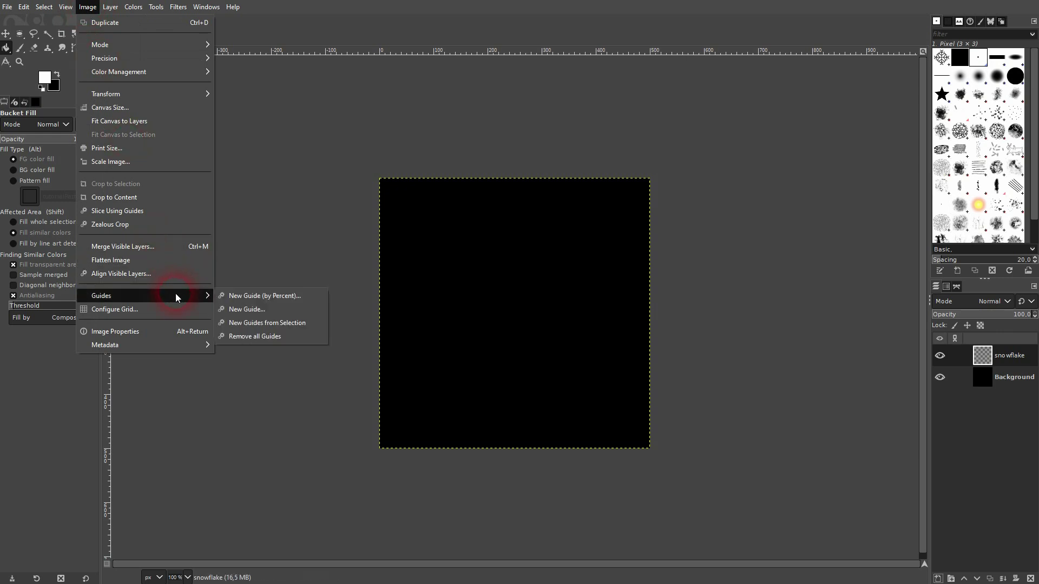
{"action": "left_click", "coordinate": [293, 296]}
{"action": "left_click_drag", "start_coordinate": [347, 249], "coordinate": [318, 249]}
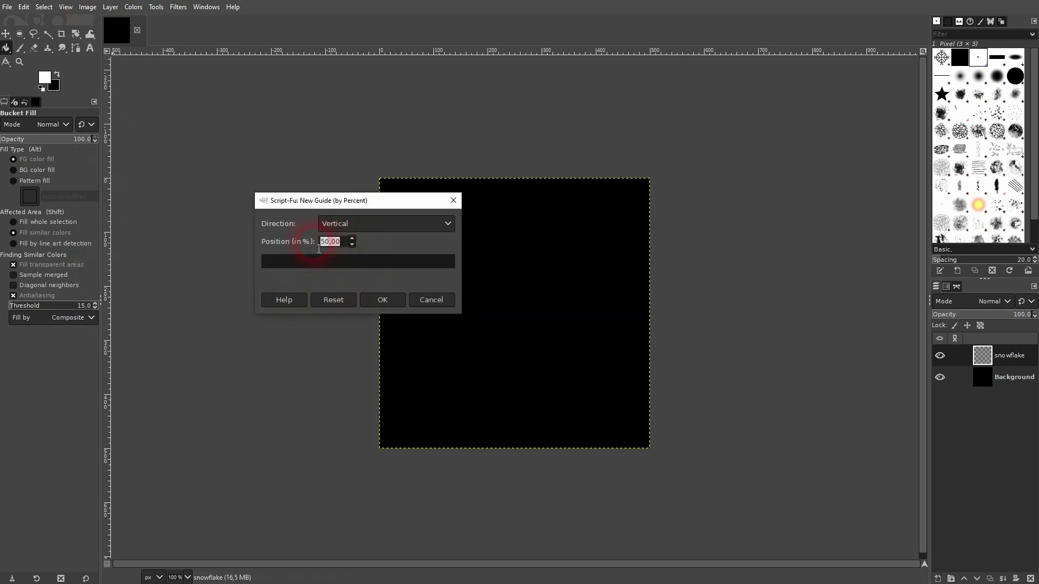
{"action": "left_click", "coordinate": [377, 228]}
{"action": "left_click", "coordinate": [398, 254]}
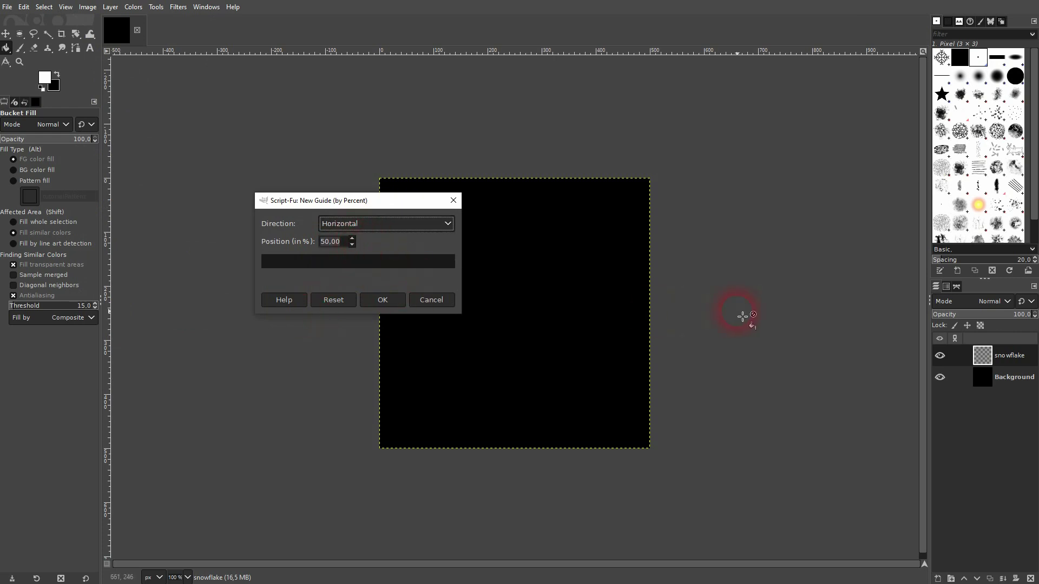
{"action": "left_click", "coordinate": [382, 301]}
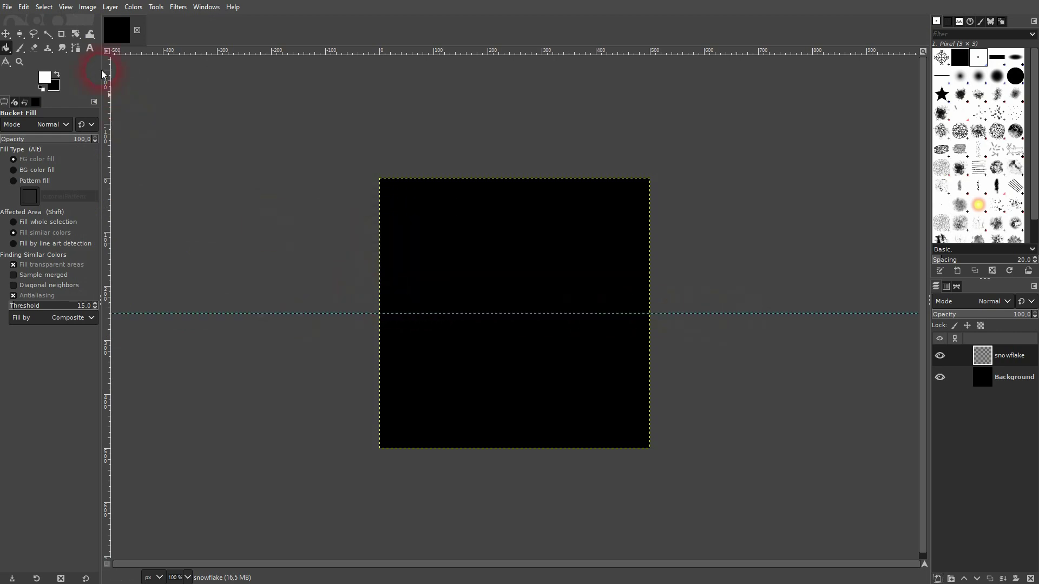
Step: Add a vertical guide at 50% of the image width
{"action": "left_click", "coordinate": [87, 6]}
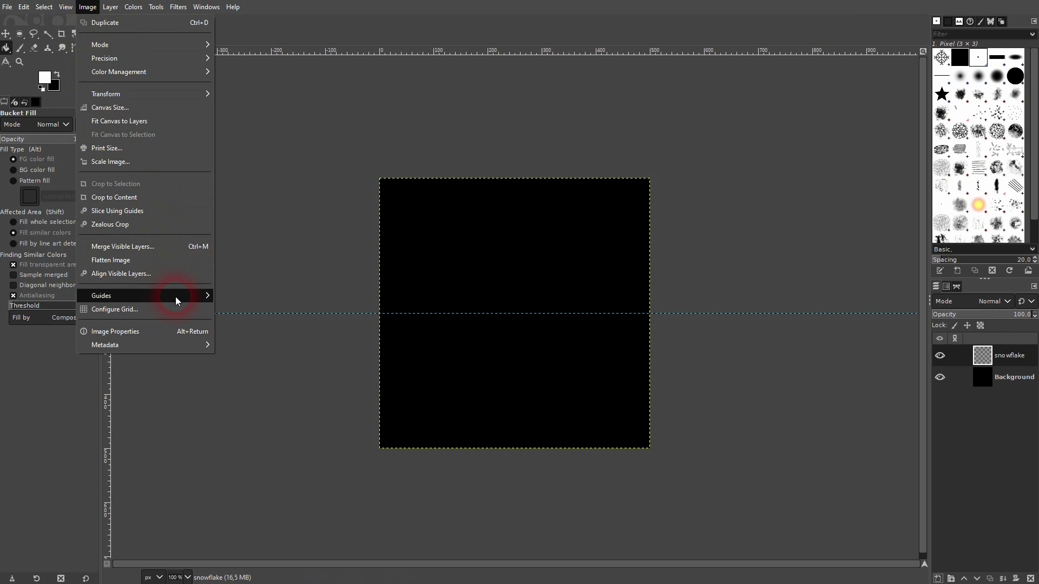
{"action": "mouse_move", "coordinate": [175, 296]}
{"action": "left_click", "coordinate": [265, 297]}
{"action": "left_click", "coordinate": [398, 227]}
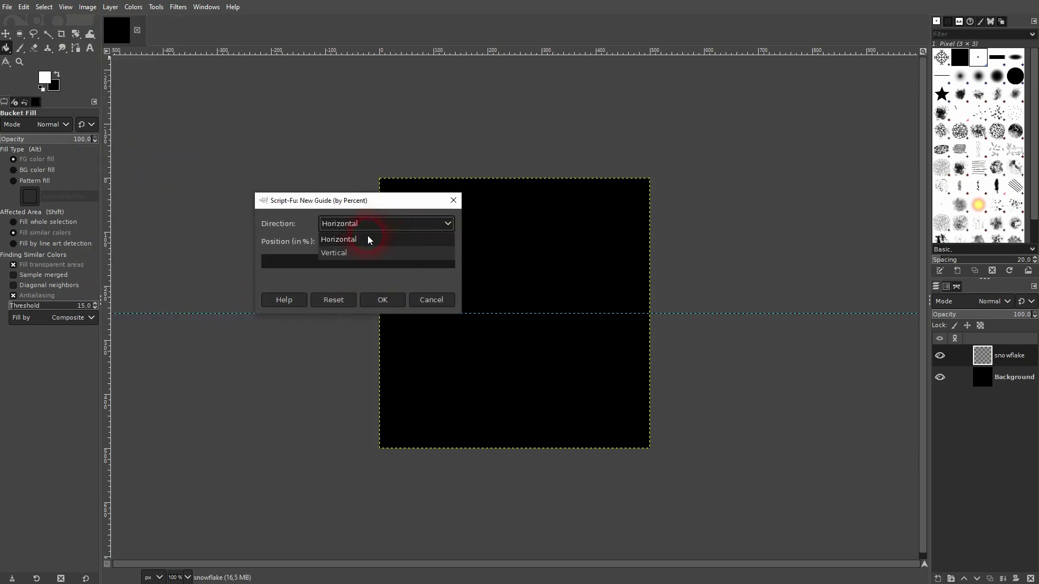
{"action": "left_click", "coordinate": [354, 253]}
{"action": "left_click", "coordinate": [336, 244]}
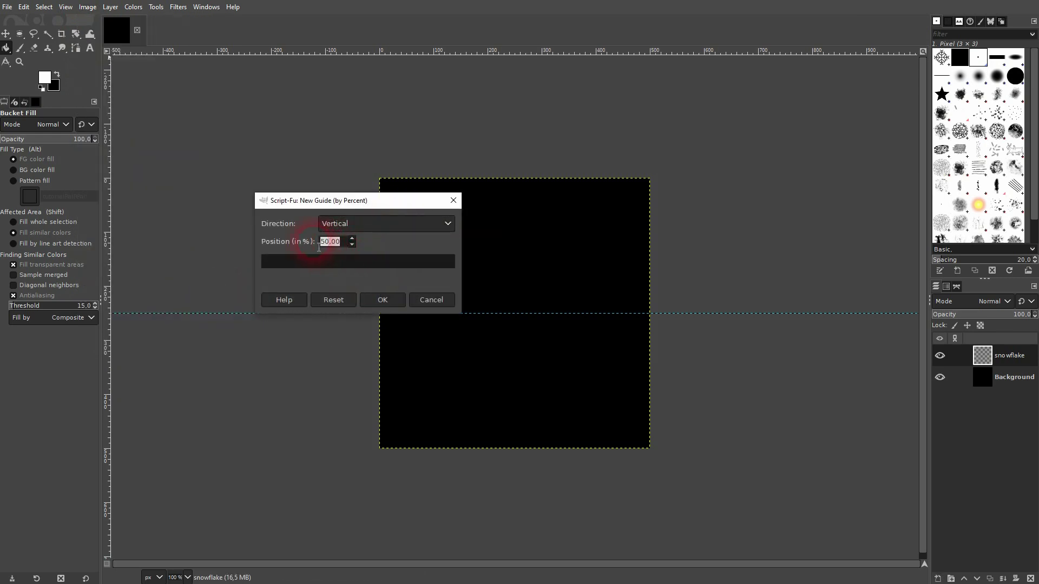
{"action": "left_click", "coordinate": [392, 301]}
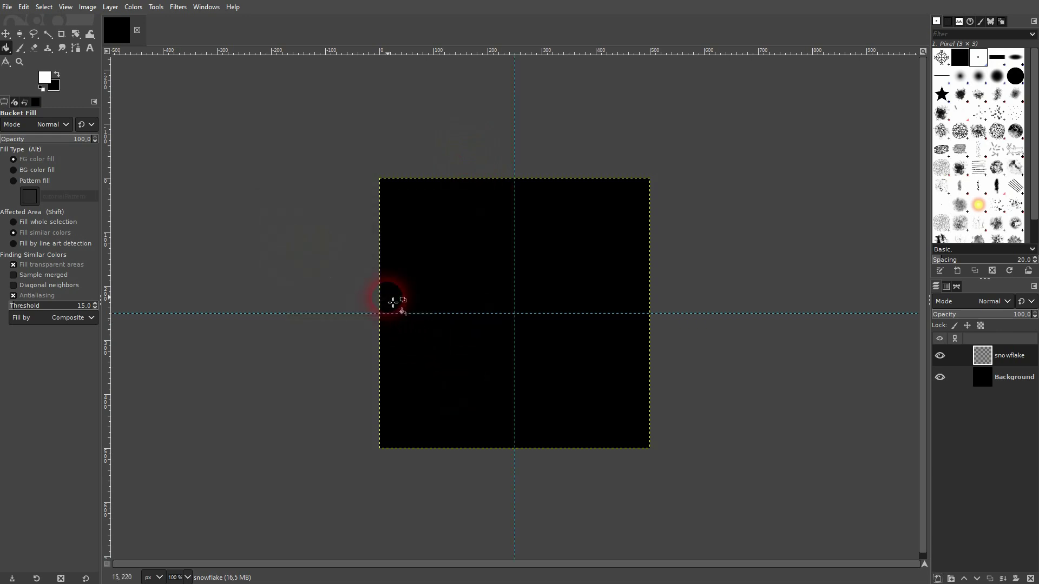
{"action": "left_click", "coordinate": [66, 7]}
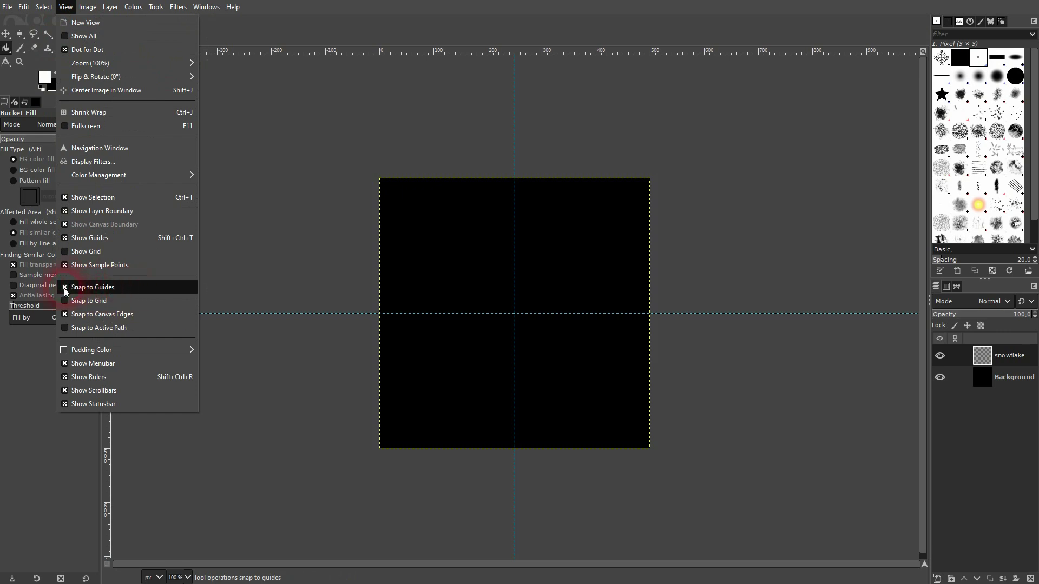
{"action": "left_click", "coordinate": [293, 183]}
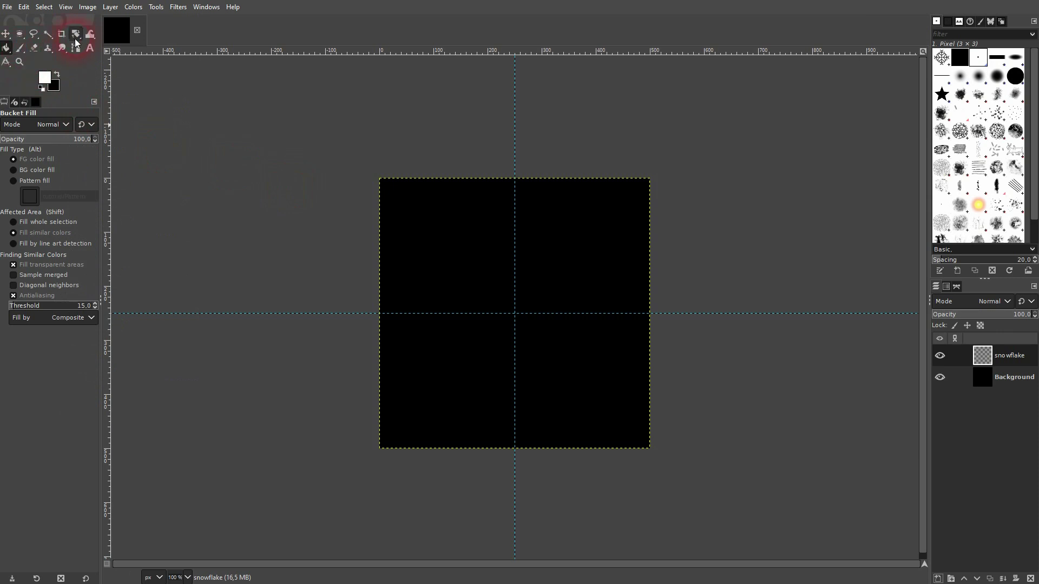
Step: Set the Paintbrush to white with the 2. Hardness 100 brush, size 14, opacity 100
{"action": "left_click", "coordinate": [21, 44]}
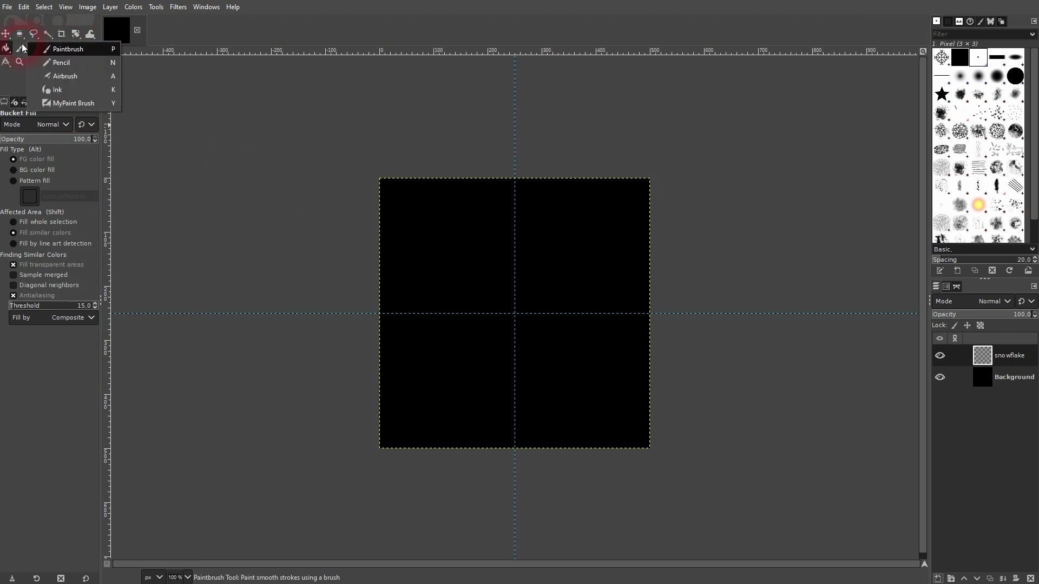
{"action": "left_click", "coordinate": [57, 51]}
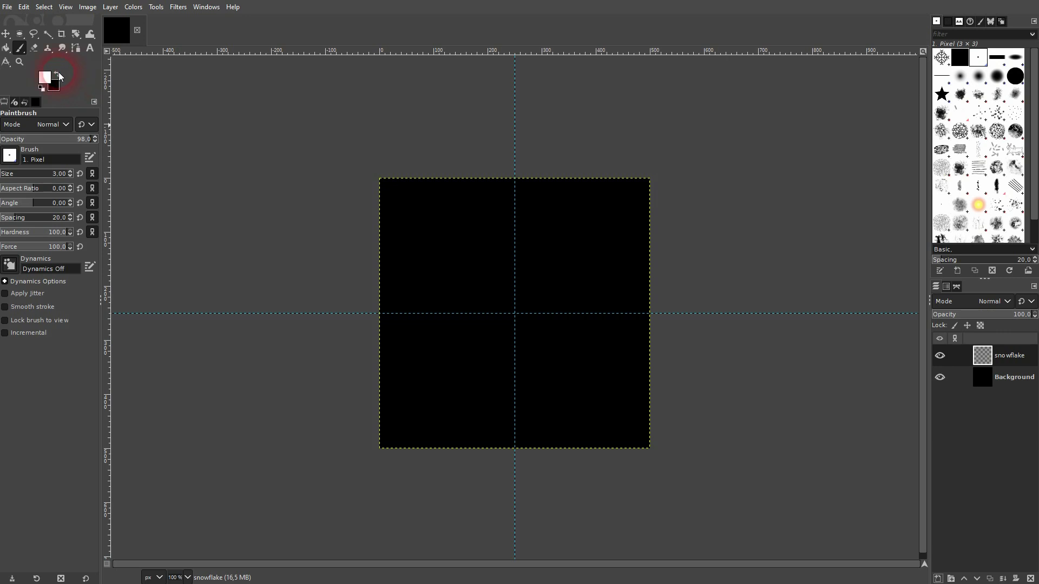
{"action": "left_click", "coordinate": [59, 76]}
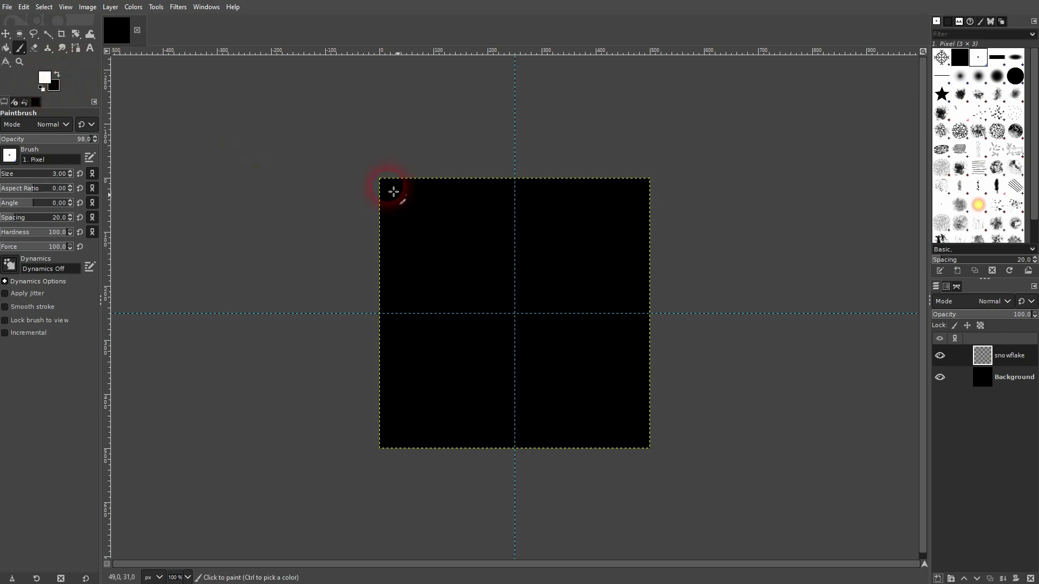
{"action": "left_click", "coordinate": [23, 176]}
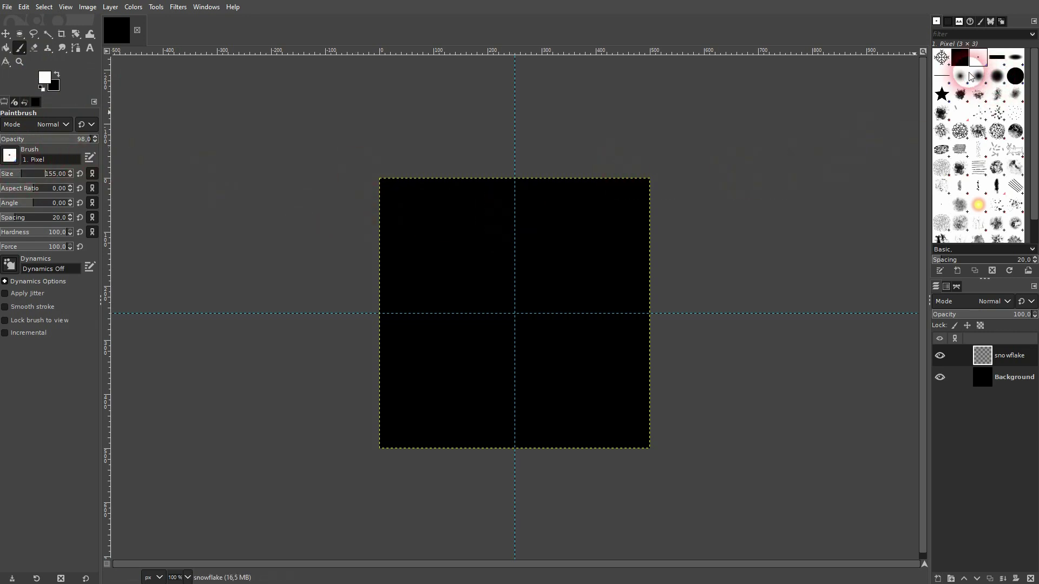
{"action": "left_click", "coordinate": [1015, 76]}
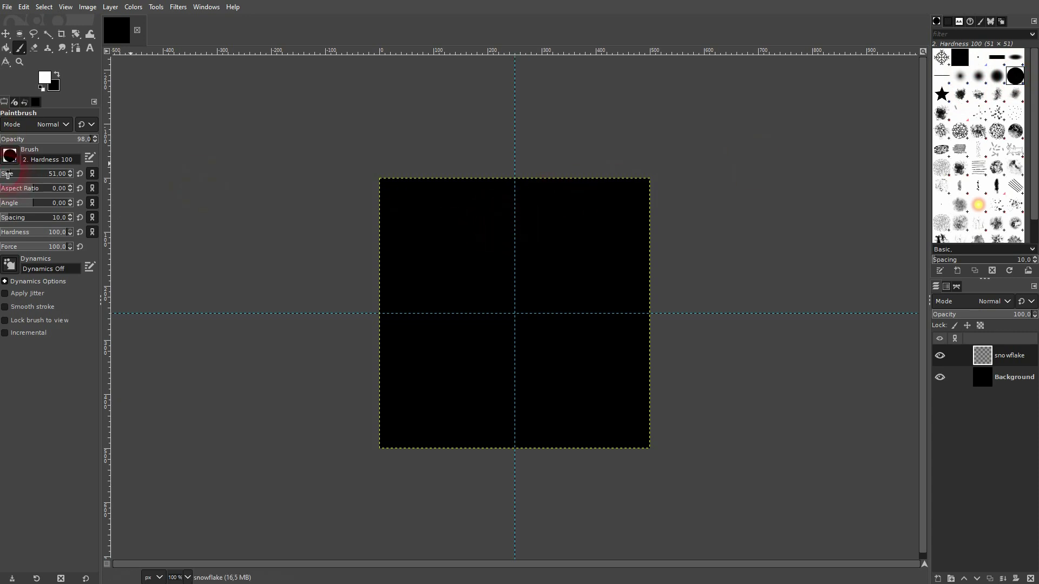
{"action": "left_click_drag", "start_coordinate": [7, 174], "coordinate": [5, 174]}
{"action": "key", "text": "greater"}
{"action": "key", "text": "greater"}
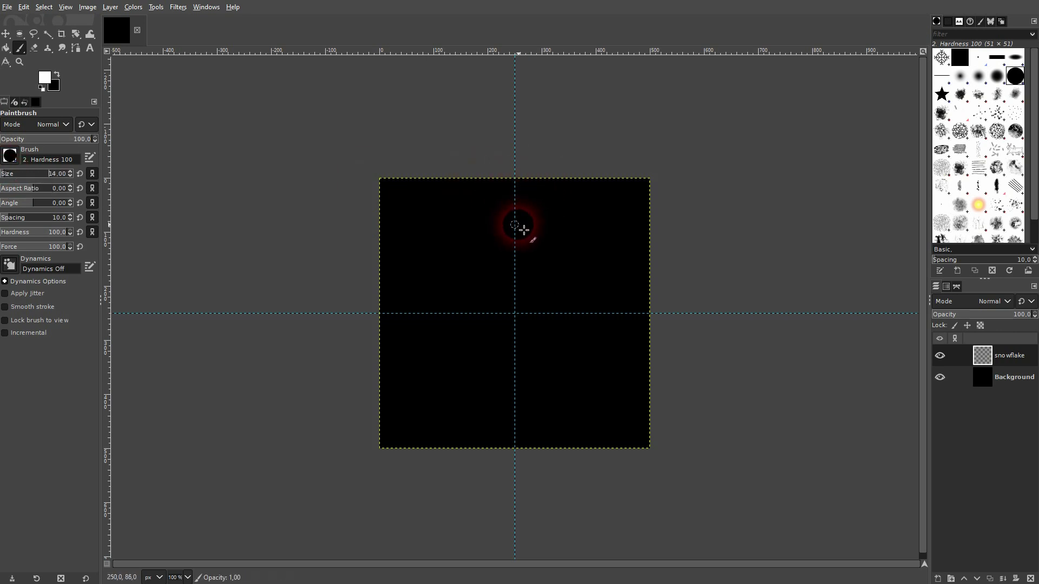
Step: Undo a stray stroke and paint the vertical stem up from the centre
{"action": "scroll", "coordinate": [524, 230], "scroll_direction": "up", "scroll_amount": 2}
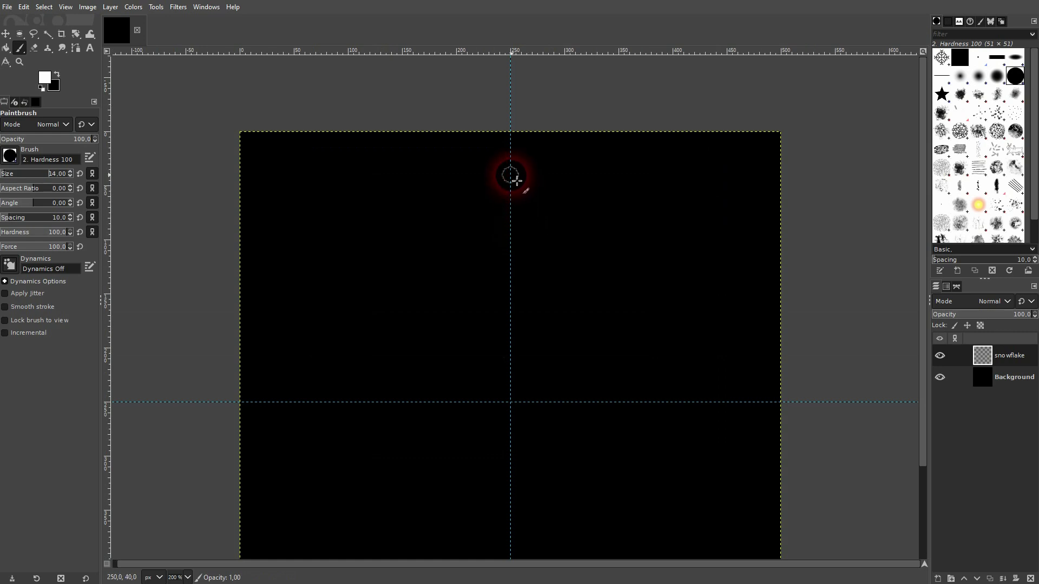
{"action": "left_click_drag", "start_coordinate": [514, 178], "coordinate": [518, 298]}
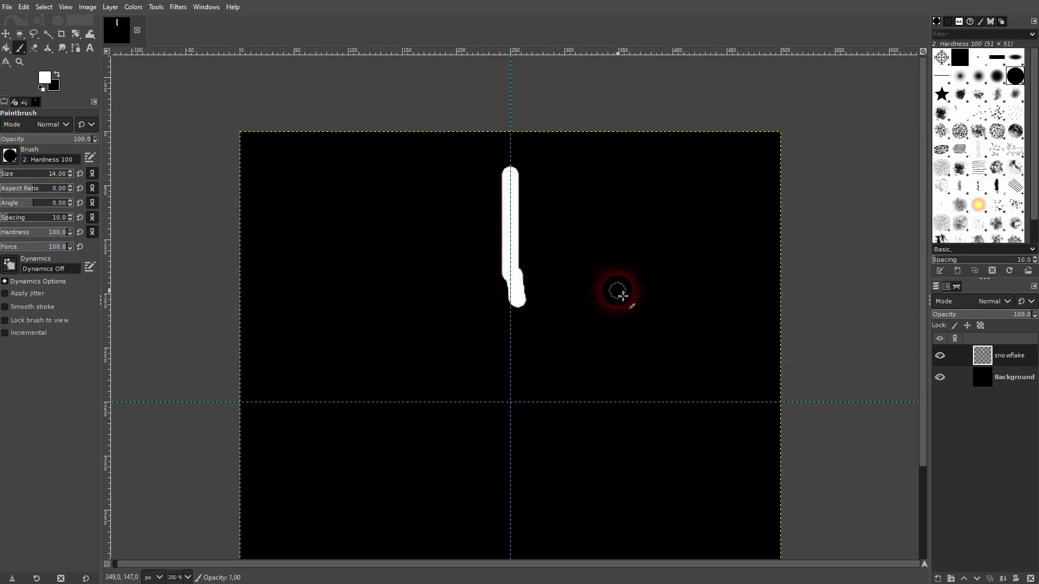
{"action": "key", "text": "ctrl+z"}
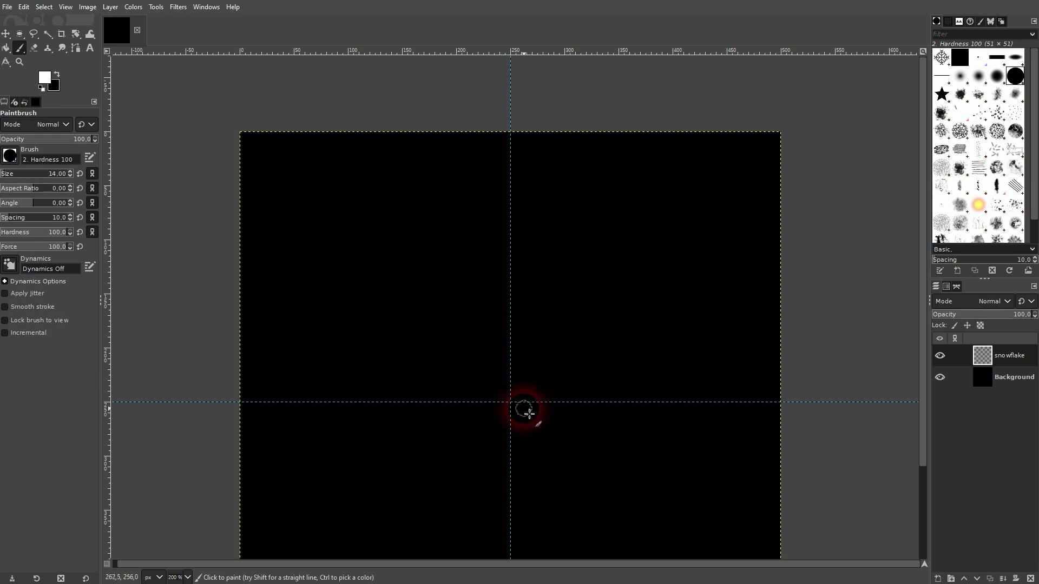
{"action": "left_click_drag", "start_coordinate": [510, 402], "coordinate": [510, 190]}
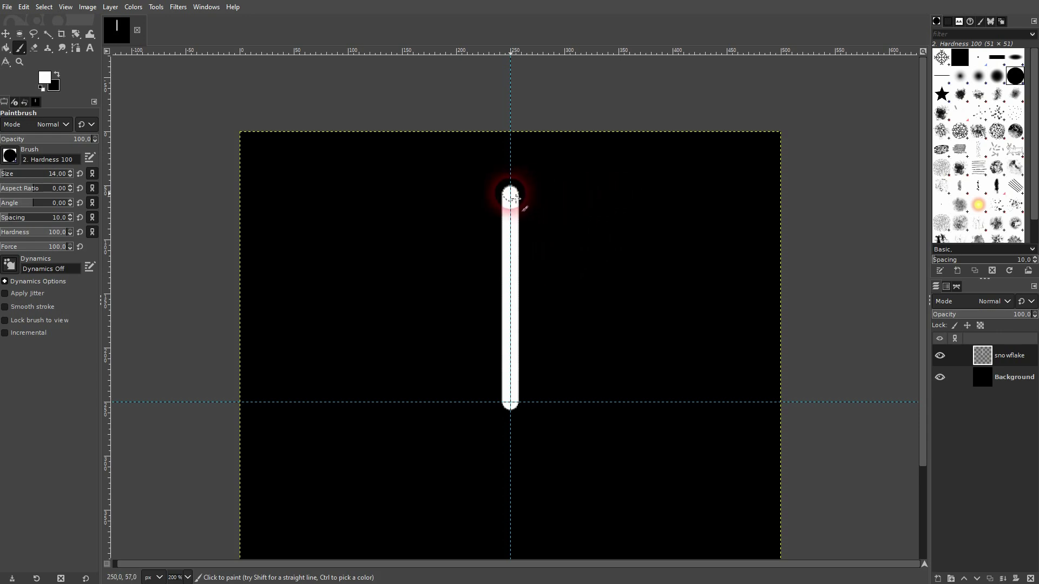
Step: Paint forked side branches, long angled arms and small tips along the stem
{"action": "mouse_move", "coordinate": [511, 195]}
{"action": "left_mouse_down"}
{"action": "mouse_move", "coordinate": [543, 167]}
{"action": "mouse_move", "coordinate": [514, 194]}
{"action": "mouse_move", "coordinate": [478, 164]}
{"action": "left_mouse_up"}
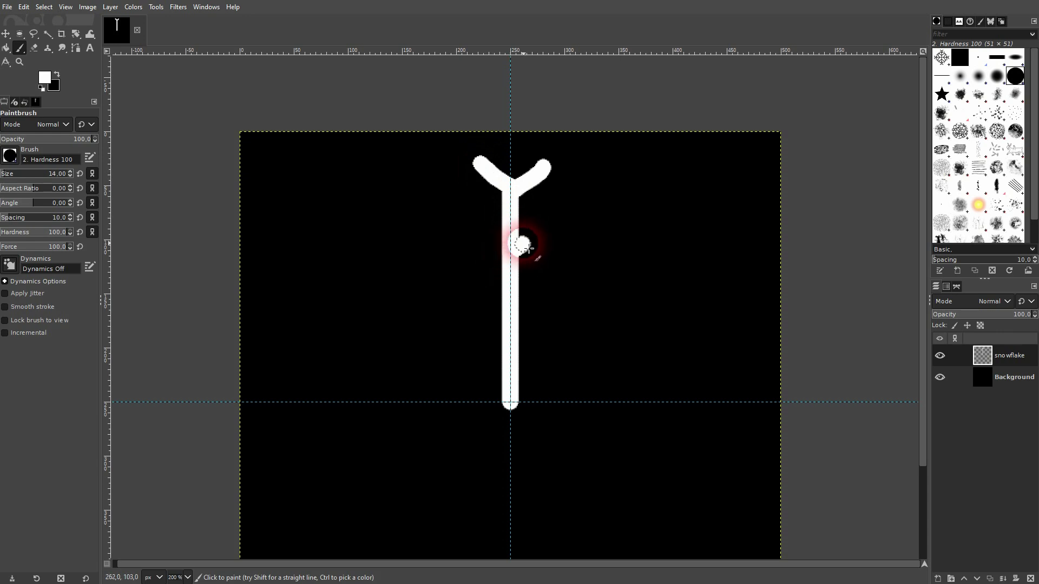
{"action": "left_click_drag", "start_coordinate": [522, 245], "coordinate": [584, 205]}
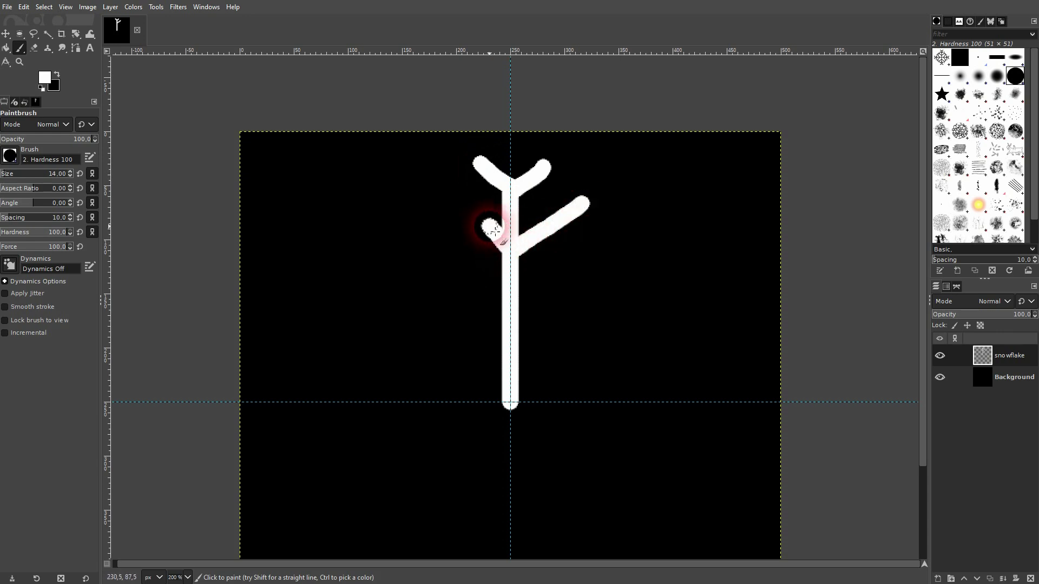
{"action": "mouse_move", "coordinate": [495, 232]}
{"action": "left_mouse_down"}
{"action": "mouse_move", "coordinate": [476, 209]}
{"action": "mouse_move", "coordinate": [447, 204]}
{"action": "mouse_move", "coordinate": [468, 192]}
{"action": "mouse_move", "coordinate": [462, 183]}
{"action": "left_mouse_up"}
{"action": "mouse_move", "coordinate": [585, 204]}
{"action": "left_mouse_down"}
{"action": "mouse_move", "coordinate": [582, 181]}
{"action": "mouse_move", "coordinate": [596, 205]}
{"action": "mouse_move", "coordinate": [617, 207]}
{"action": "left_mouse_up"}
{"action": "left_click_drag", "start_coordinate": [518, 323], "coordinate": [553, 300]}
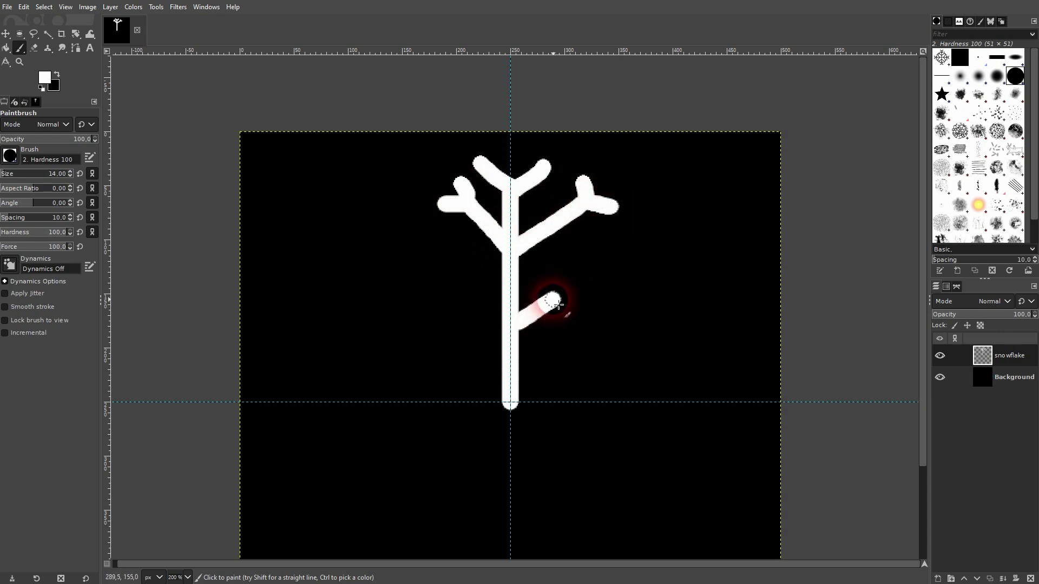
{"action": "mouse_move", "coordinate": [508, 325]}
{"action": "left_mouse_down"}
{"action": "mouse_move", "coordinate": [479, 301]}
{"action": "mouse_move", "coordinate": [455, 302]}
{"action": "mouse_move", "coordinate": [469, 280]}
{"action": "left_mouse_up"}
{"action": "mouse_move", "coordinate": [538, 306]}
{"action": "left_mouse_down"}
{"action": "mouse_move", "coordinate": [577, 274]}
{"action": "mouse_move", "coordinate": [562, 305]}
{"action": "mouse_move", "coordinate": [594, 309]}
{"action": "left_mouse_up"}
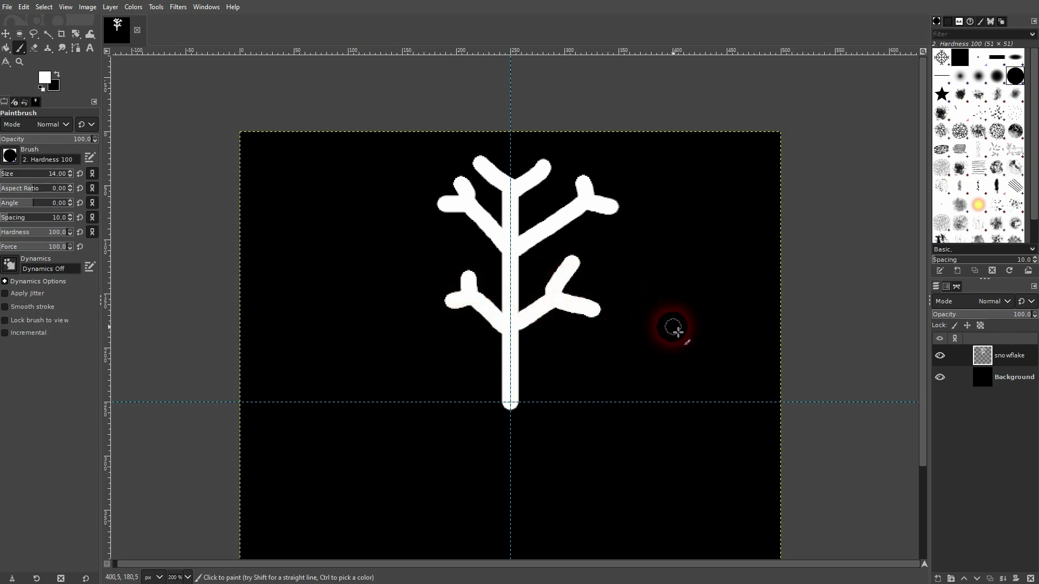
Step: Switch to the Move tool, zoom to 100% and duplicate the snowflake layer
{"action": "left_click", "coordinate": [7, 33]}
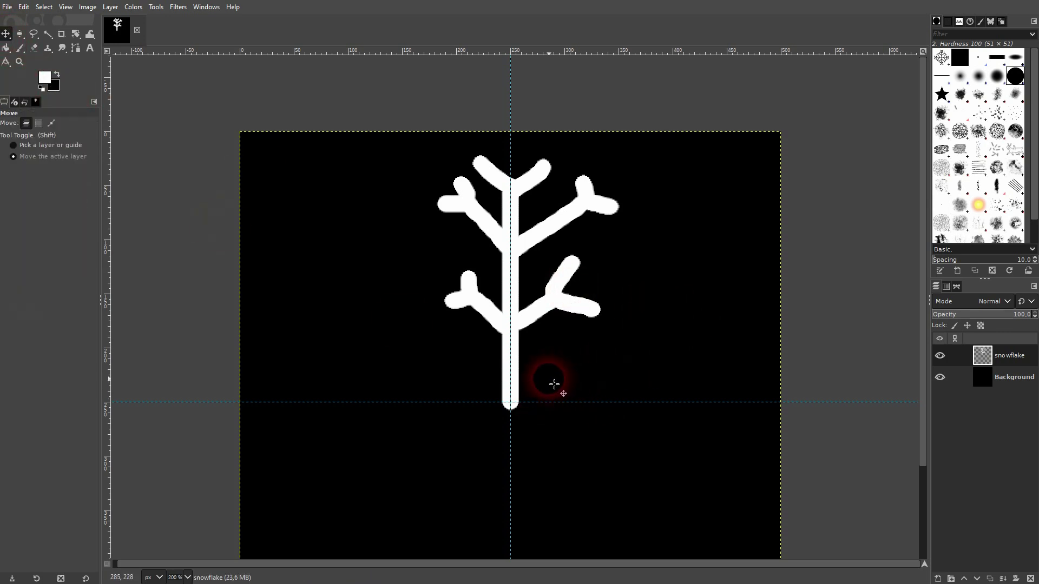
{"action": "key", "text": "1"}
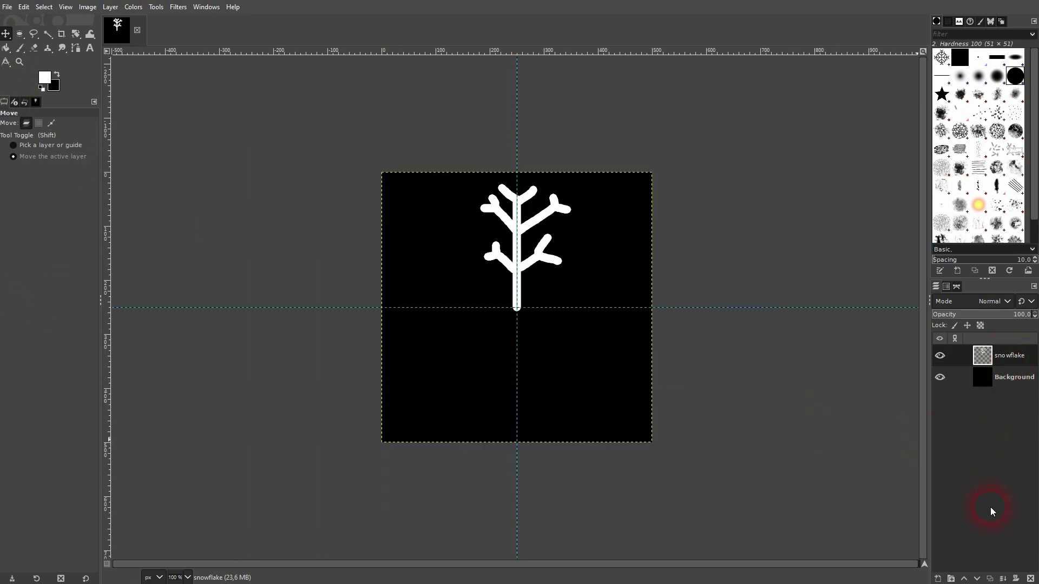
{"action": "left_click", "coordinate": [990, 578]}
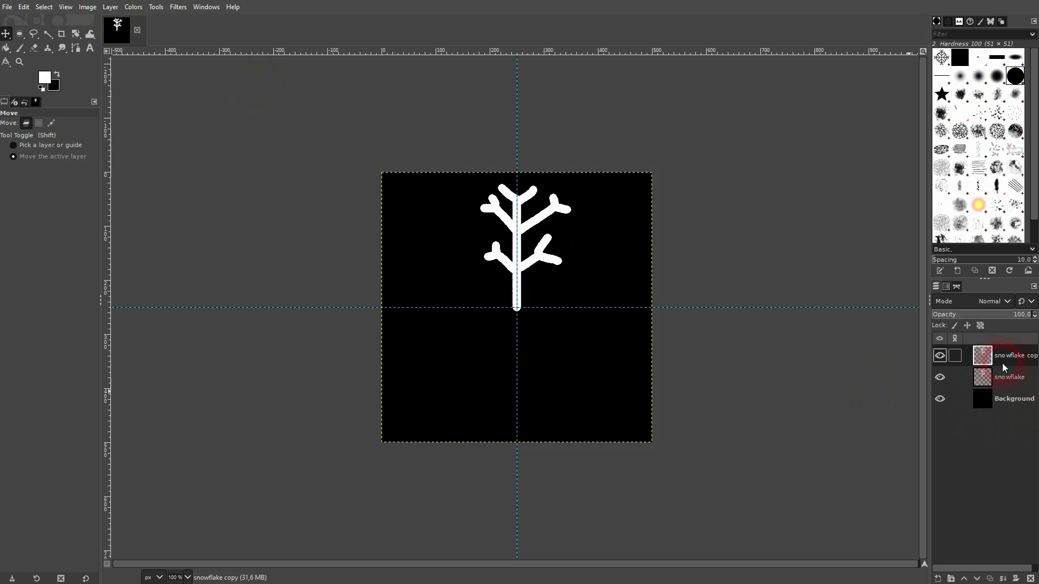
Step: Flip the copied arm vertically and merge it down into the snowflake layer
{"action": "left_click", "coordinate": [110, 7]}
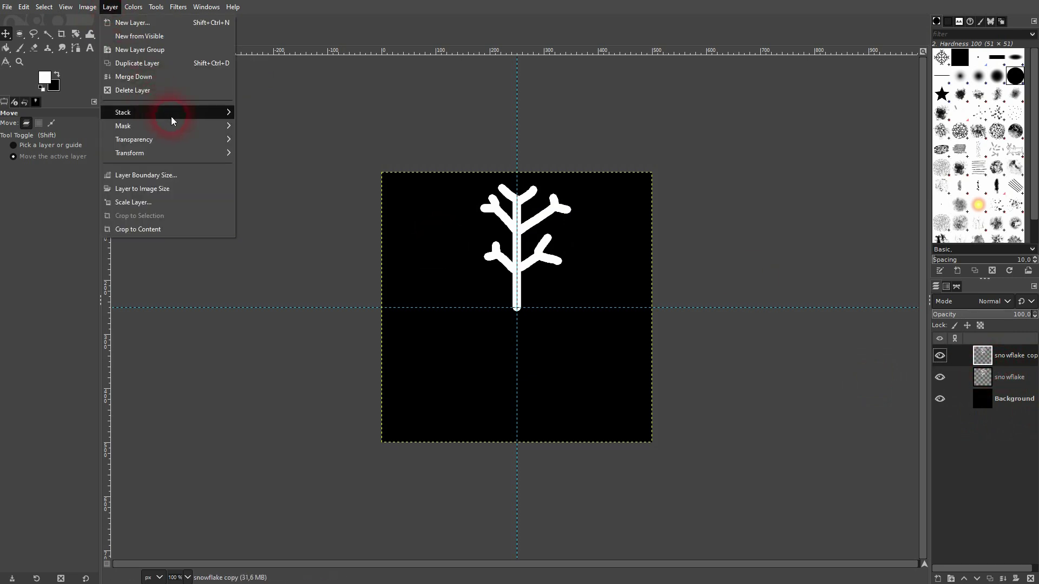
{"action": "mouse_move", "coordinate": [194, 154]}
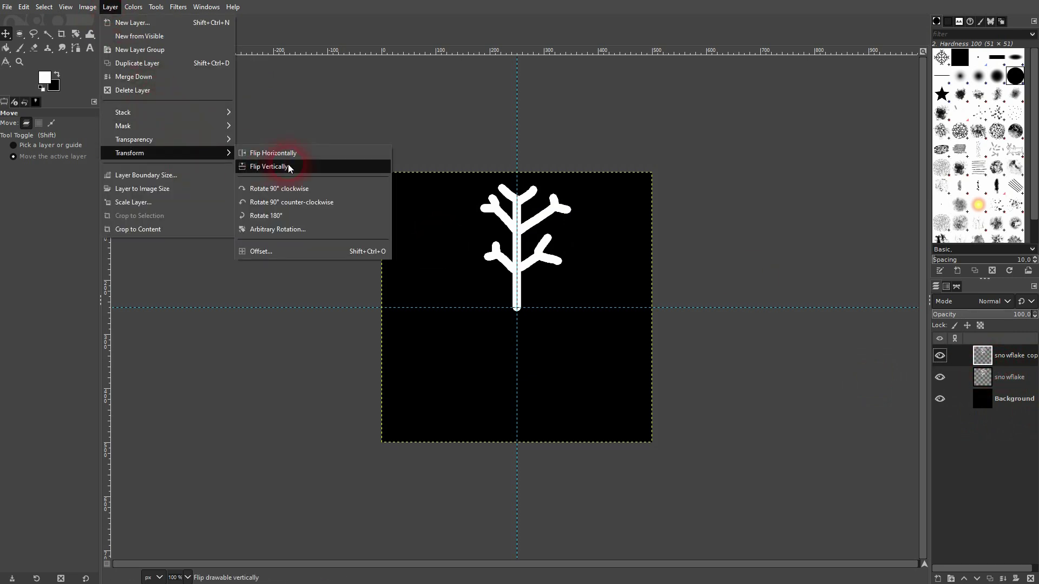
{"action": "left_click", "coordinate": [288, 167]}
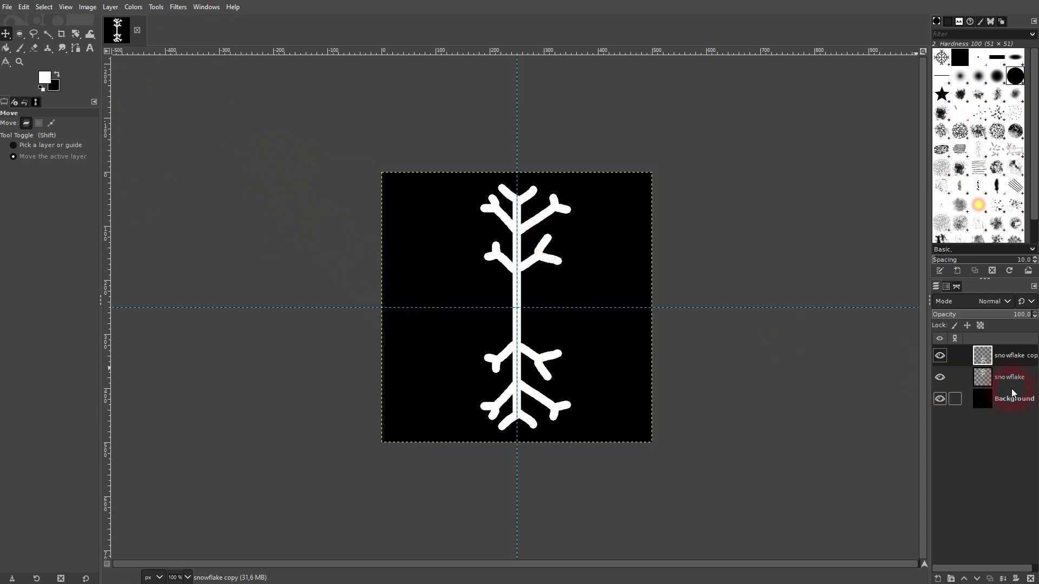
{"action": "left_click", "coordinate": [1002, 578]}
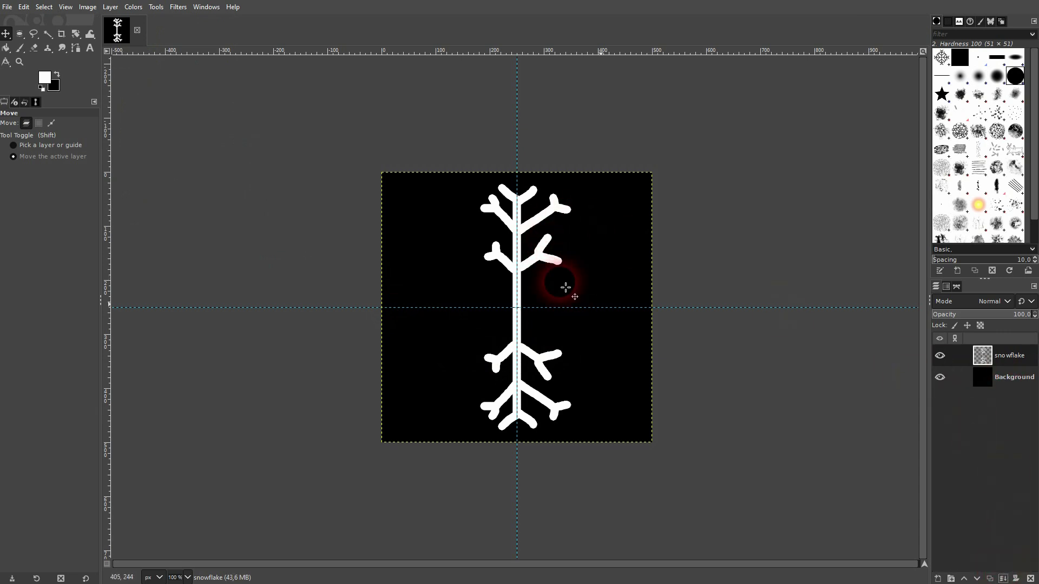
{"action": "left_click", "coordinate": [941, 357]}
{"action": "left_click", "coordinate": [940, 357]}
{"action": "left_click", "coordinate": [1005, 355]}
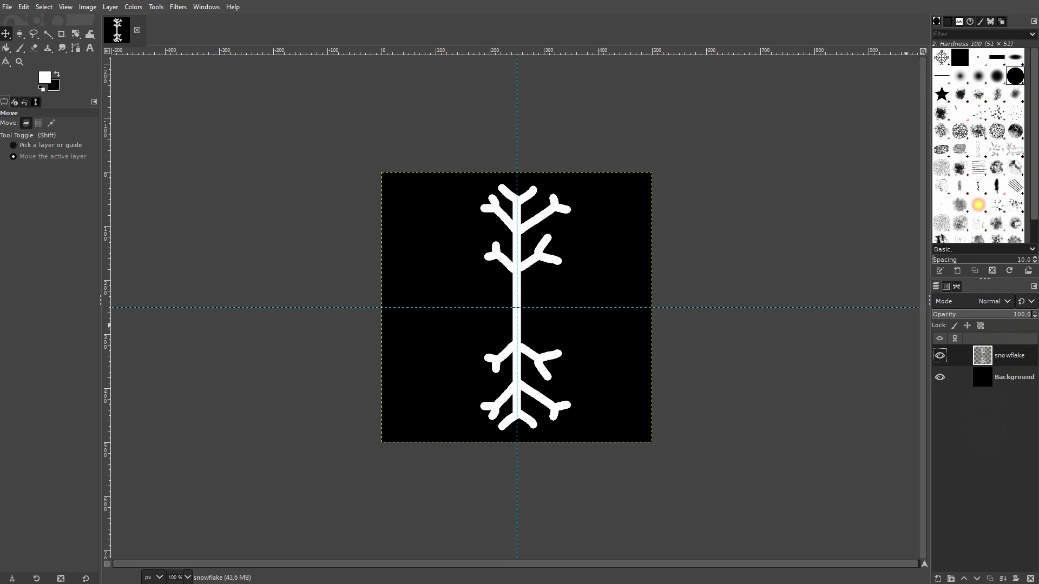
Step: Duplicate the snowflake layer and rotate the copy 90° about the centre
{"action": "left_click", "coordinate": [991, 579]}
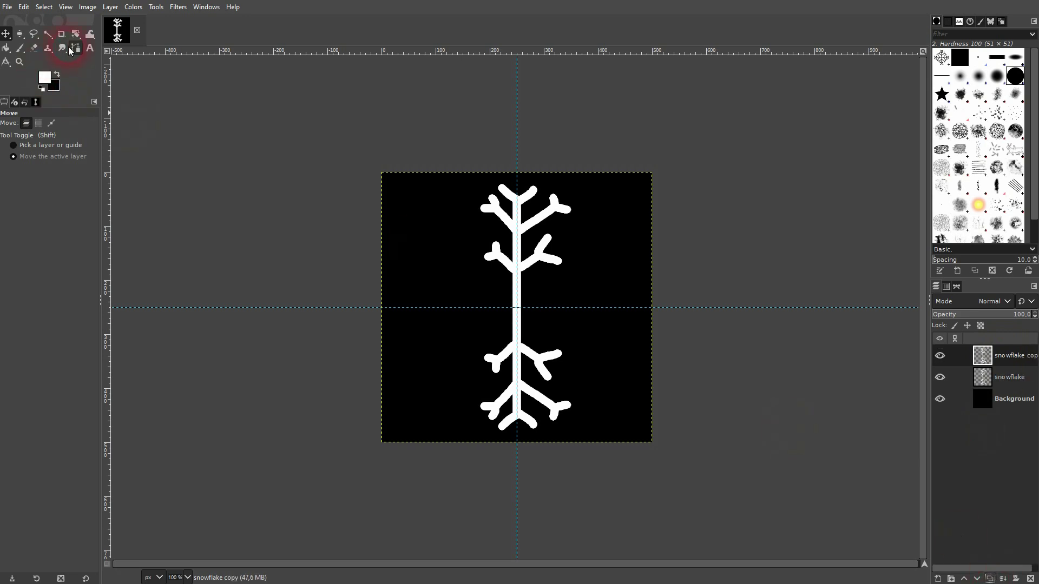
{"action": "left_click", "coordinate": [76, 34]}
{"action": "left_click", "coordinate": [139, 56]}
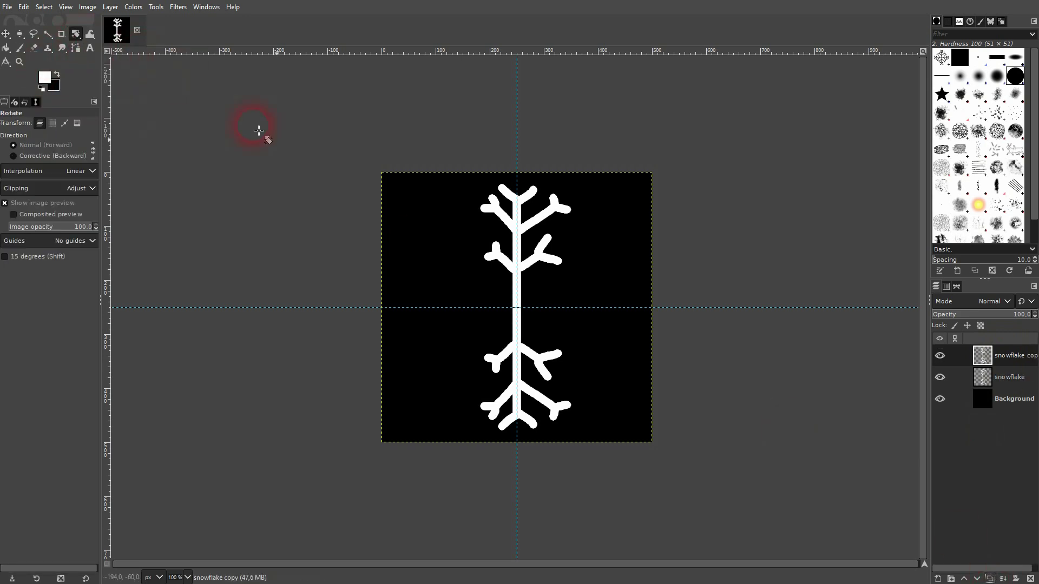
{"action": "left_click", "coordinate": [422, 236]}
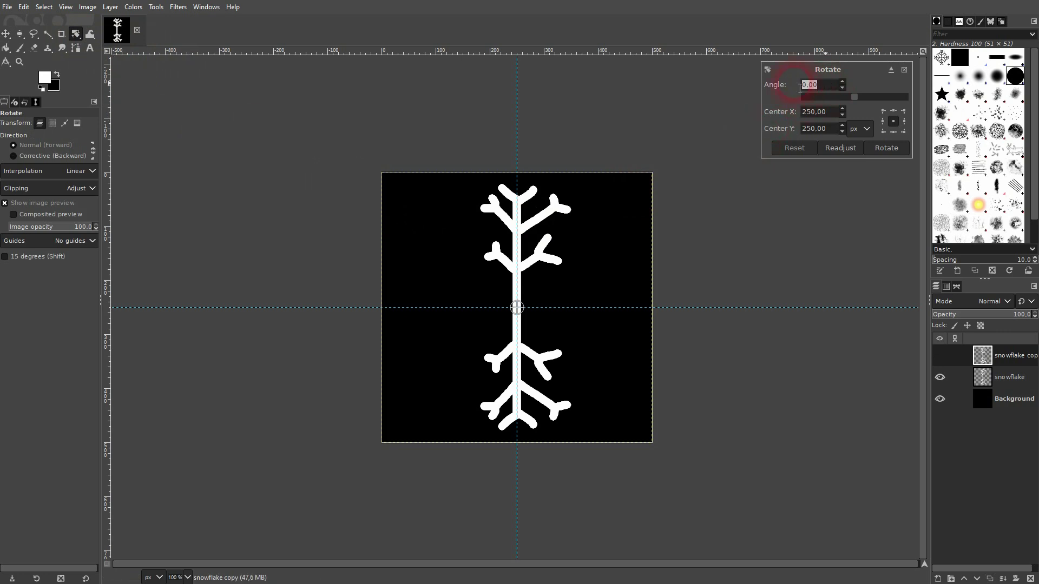
{"action": "type", "text": "90"}
{"action": "left_click", "coordinate": [831, 111]}
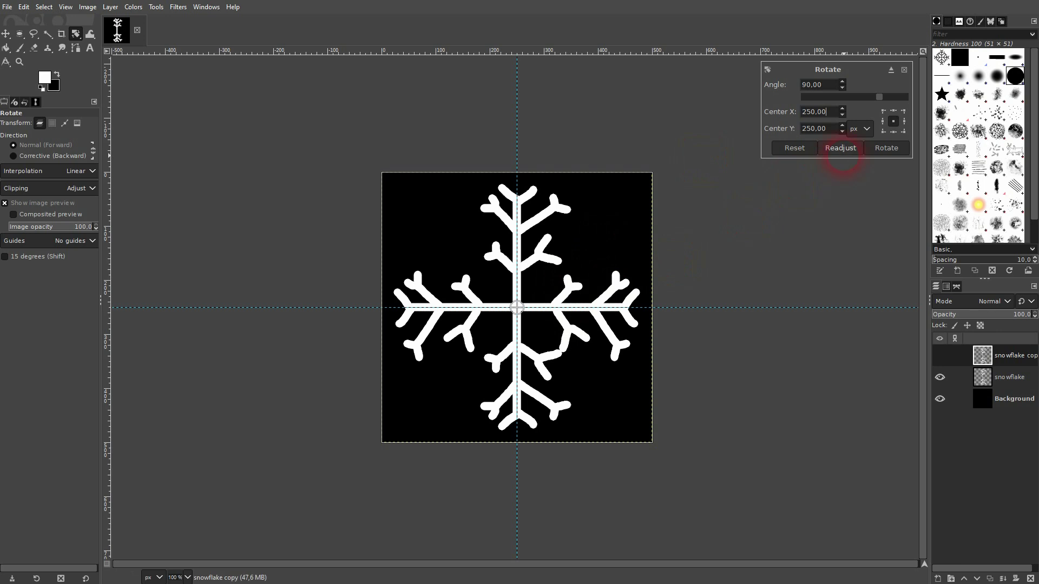
{"action": "left_click", "coordinate": [885, 149]}
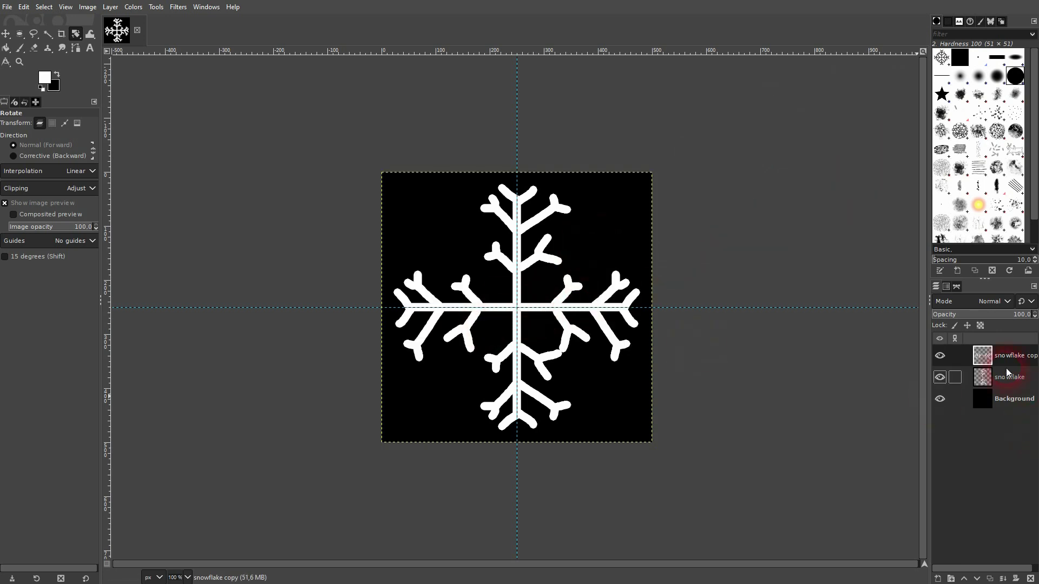
Step: Merge the 90° copy down, then duplicate the snowflake and rotate the new copy 45°
{"action": "left_click", "coordinate": [1002, 578]}
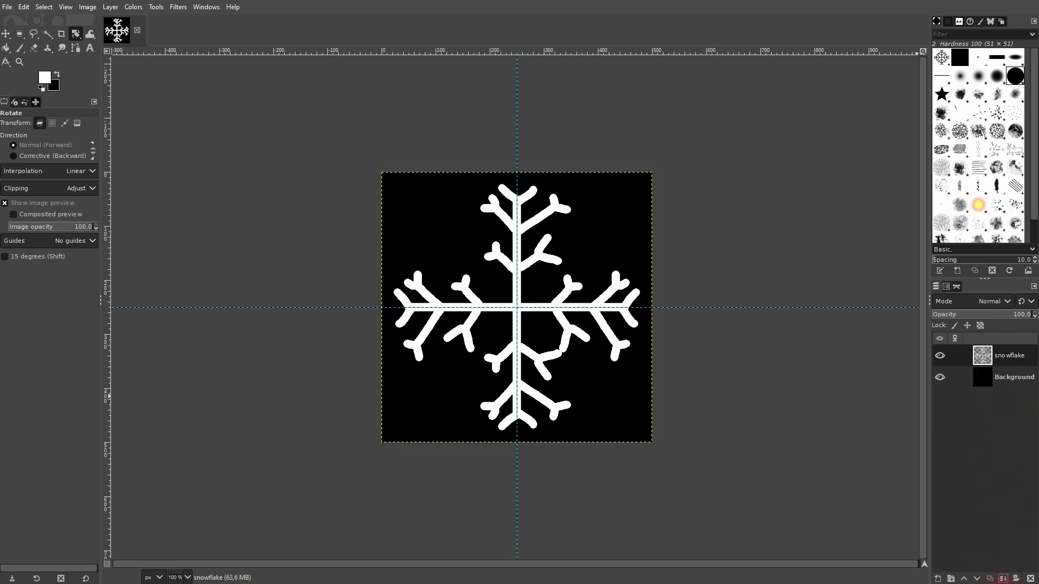
{"action": "left_click", "coordinate": [989, 579]}
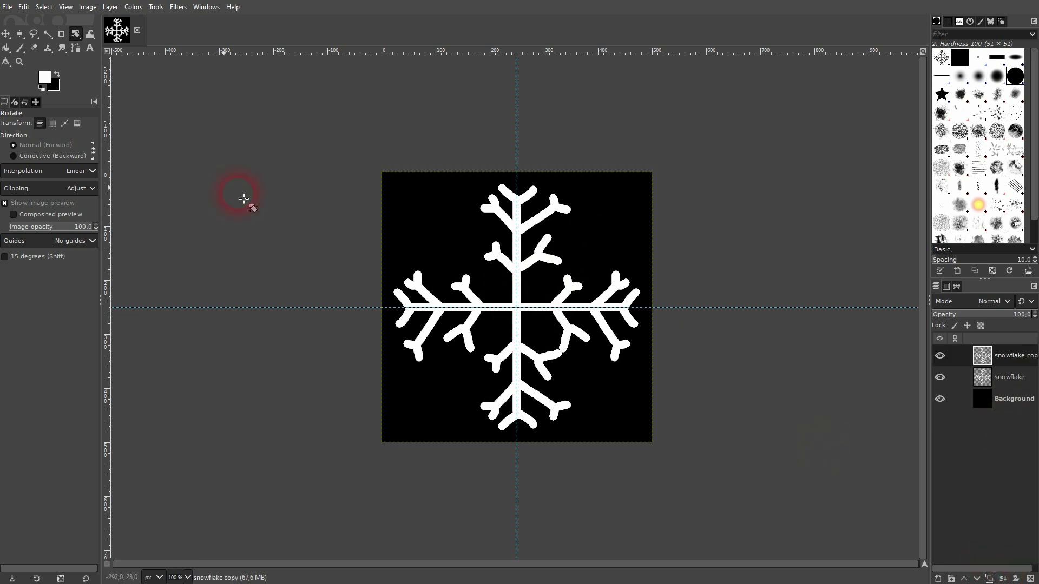
{"action": "left_click", "coordinate": [463, 232]}
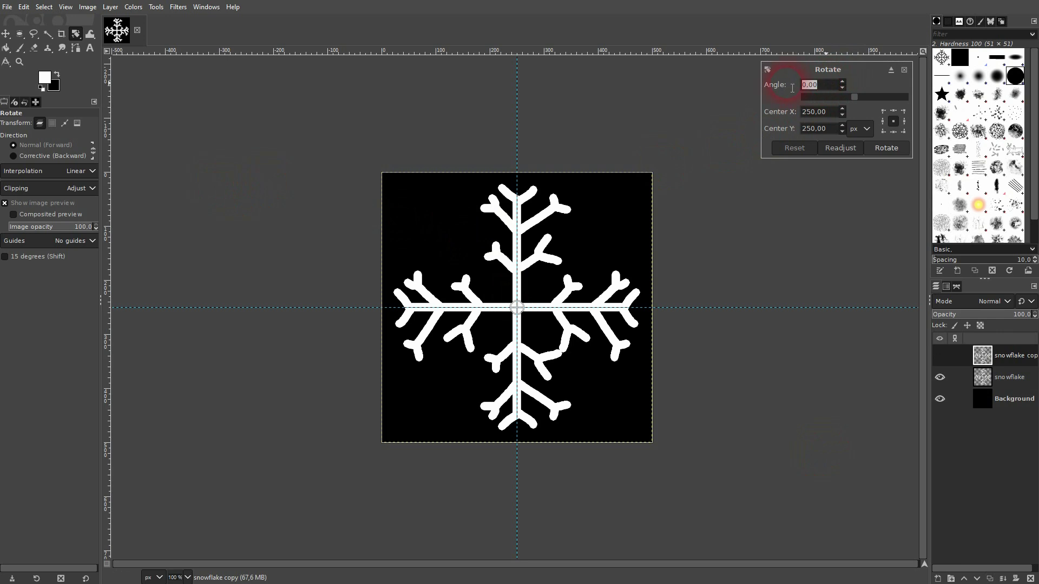
{"action": "type", "text": "45"}
{"action": "key", "text": "Return"}
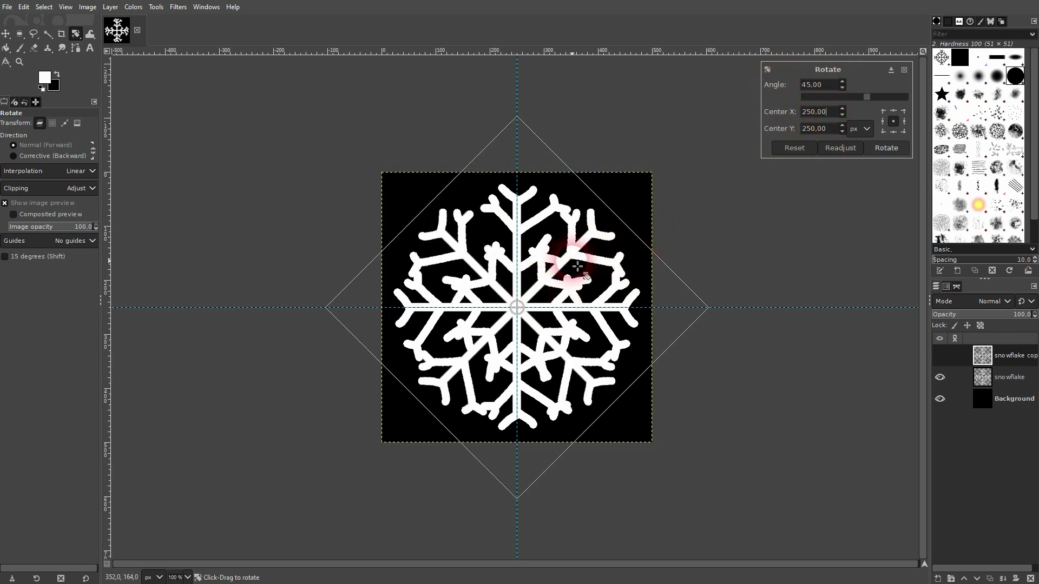
{"action": "left_click", "coordinate": [886, 147]}
Step: Merge the 45° copy down and hide the black Background, keeping snowflake active
{"action": "left_click", "coordinate": [1002, 579]}
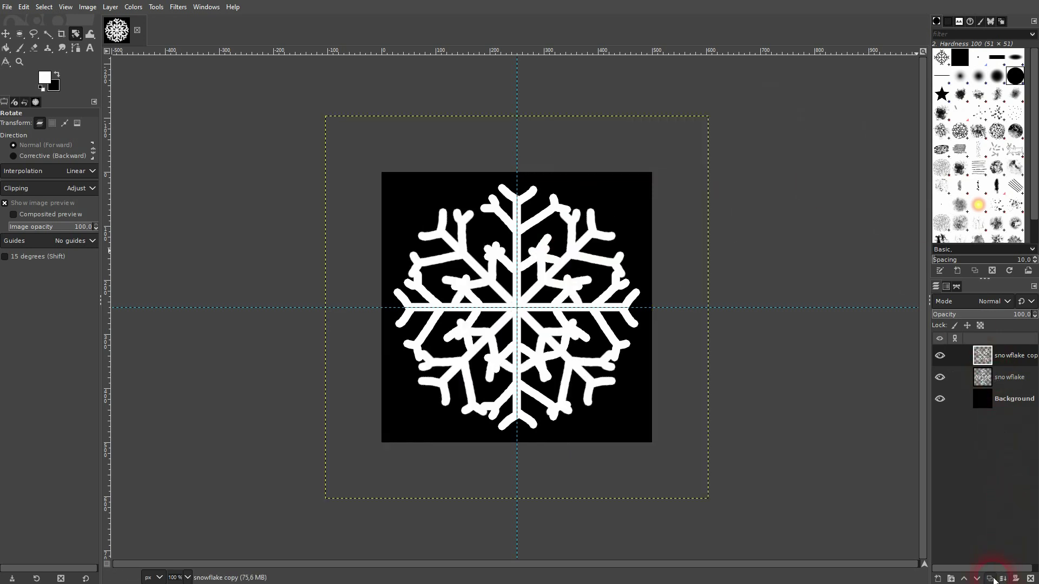
{"action": "left_click", "coordinate": [939, 356]}
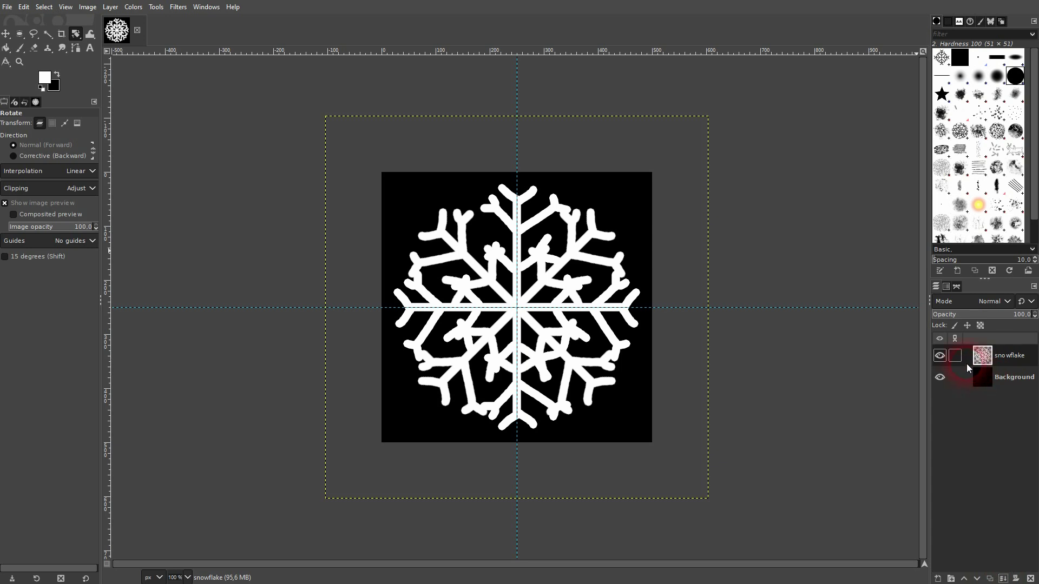
{"action": "left_click", "coordinate": [939, 356]}
{"action": "left_click", "coordinate": [939, 377]}
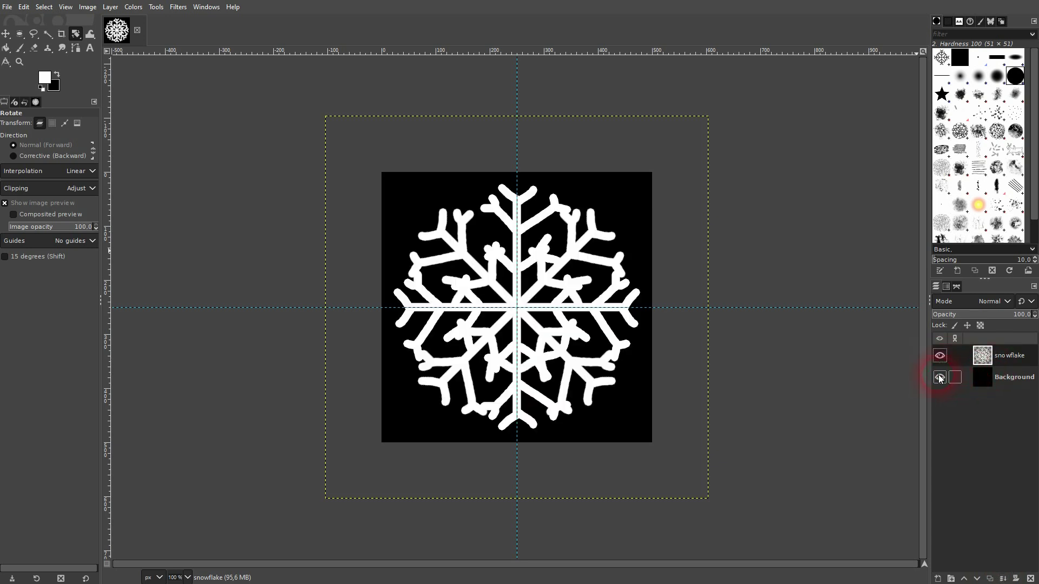
{"action": "left_click", "coordinate": [1006, 357]}
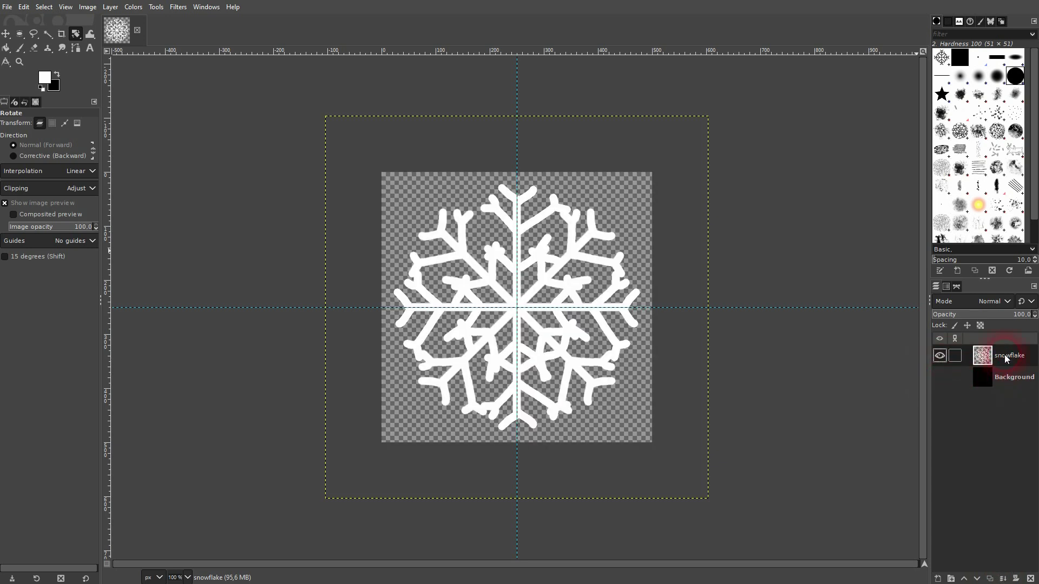
Step: Copy the snowflake layer and paste it as a new brush
{"action": "left_click", "coordinate": [25, 8]}
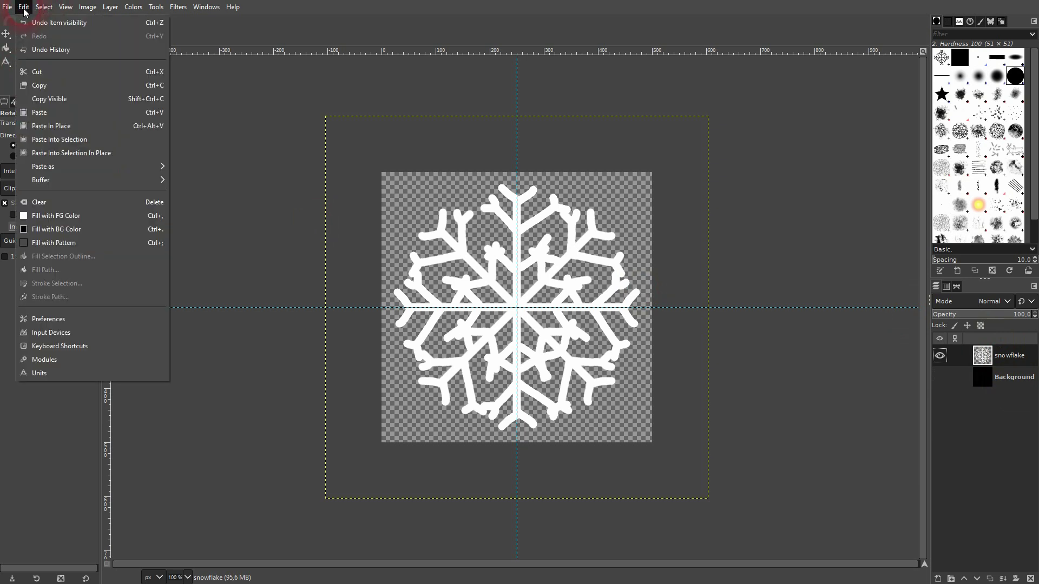
{"action": "left_click", "coordinate": [61, 87]}
{"action": "left_click", "coordinate": [24, 7]}
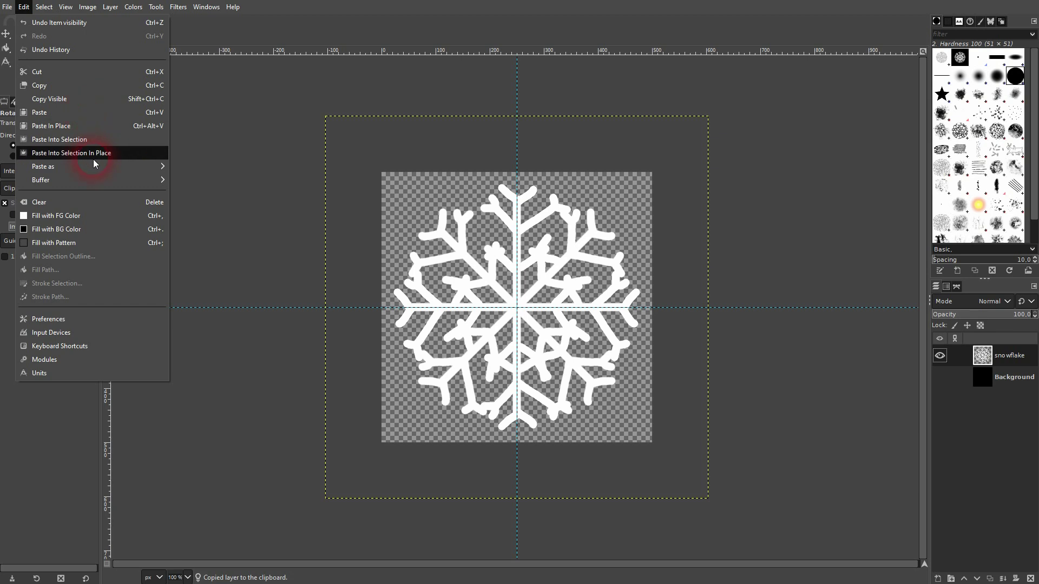
{"action": "mouse_move", "coordinate": [95, 164]}
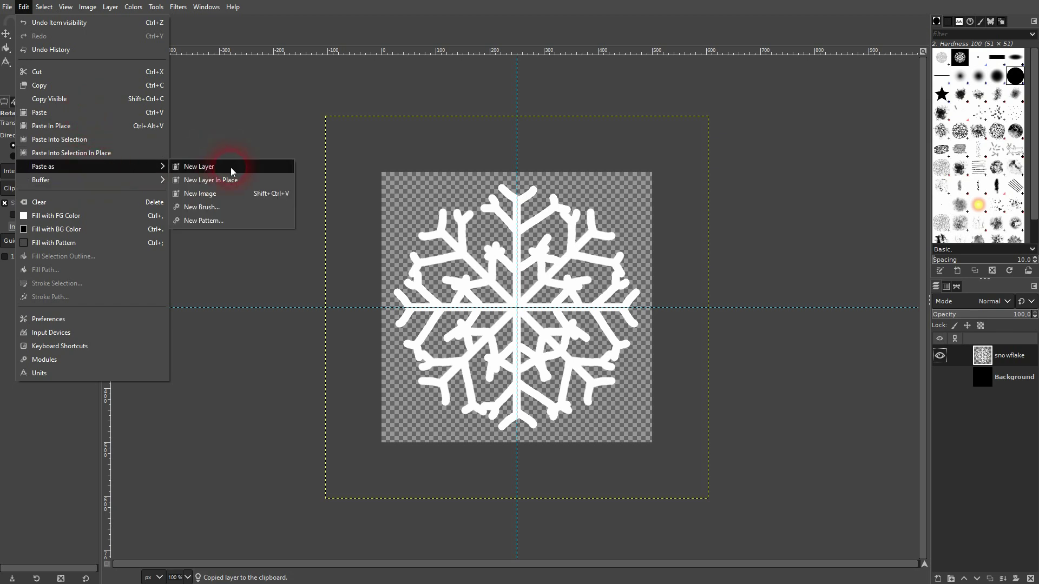
{"action": "left_click", "coordinate": [210, 206]}
Step: Name the new brush 'Snowflake tutorial', keep spacing 25, and create it
{"action": "left_click", "coordinate": [422, 220]}
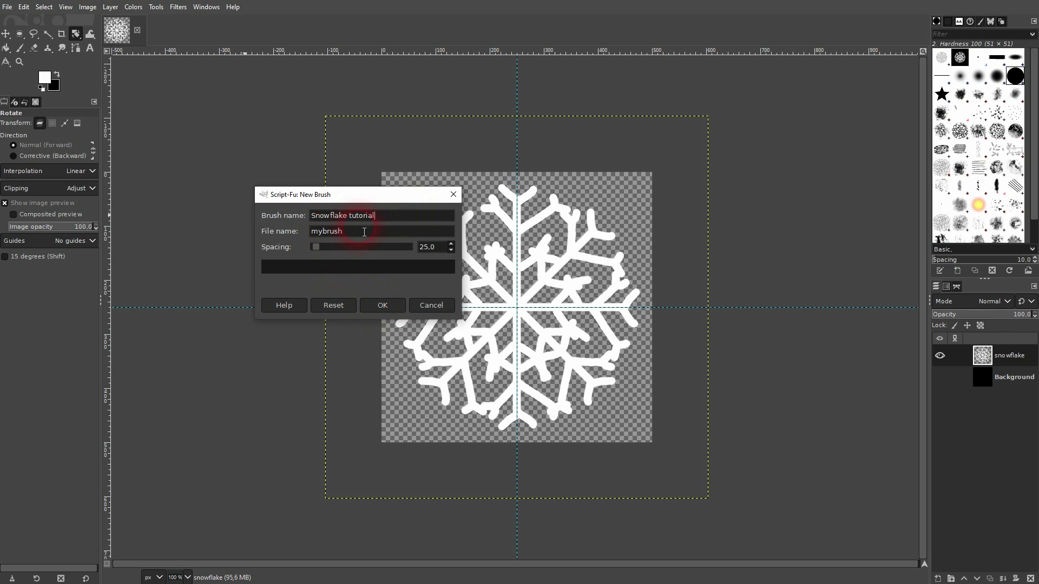
{"action": "left_click_drag", "start_coordinate": [364, 231], "coordinate": [314, 238]}
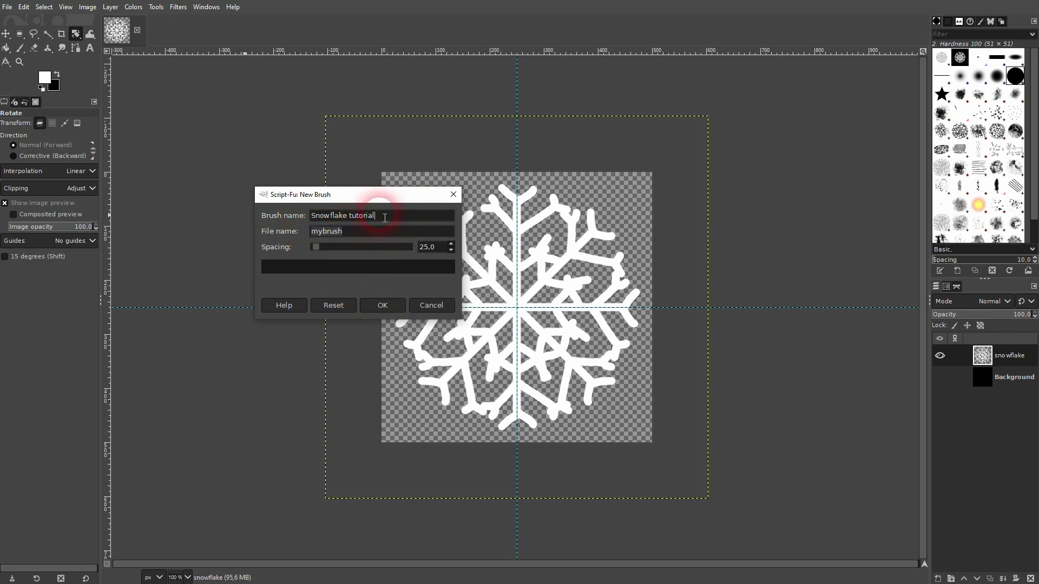
{"action": "key", "text": "shift+Tab"}
{"action": "left_click", "coordinate": [383, 306]}
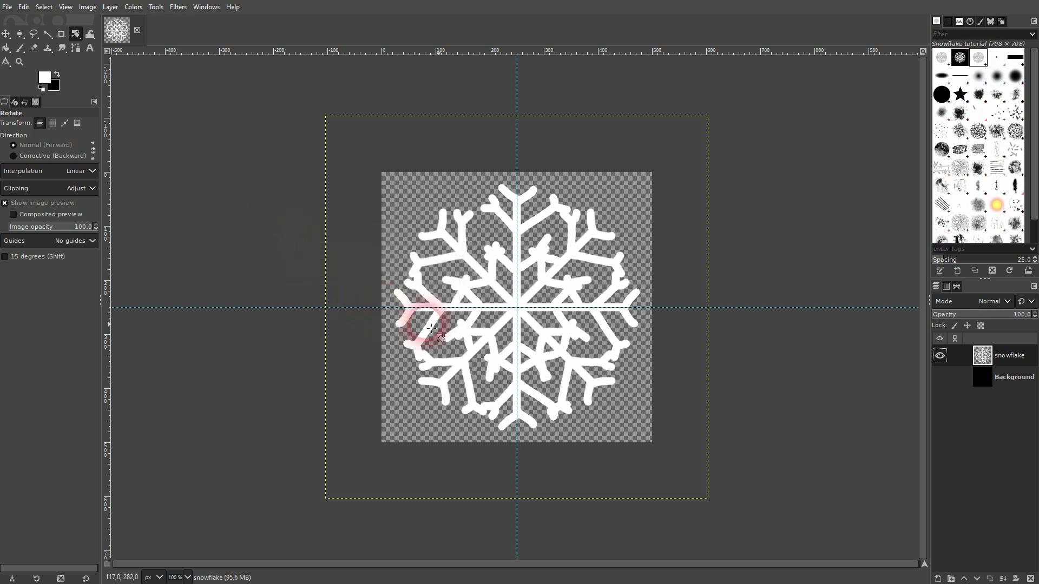
{"action": "left_click", "coordinate": [941, 59]}
{"action": "left_click", "coordinate": [979, 58]}
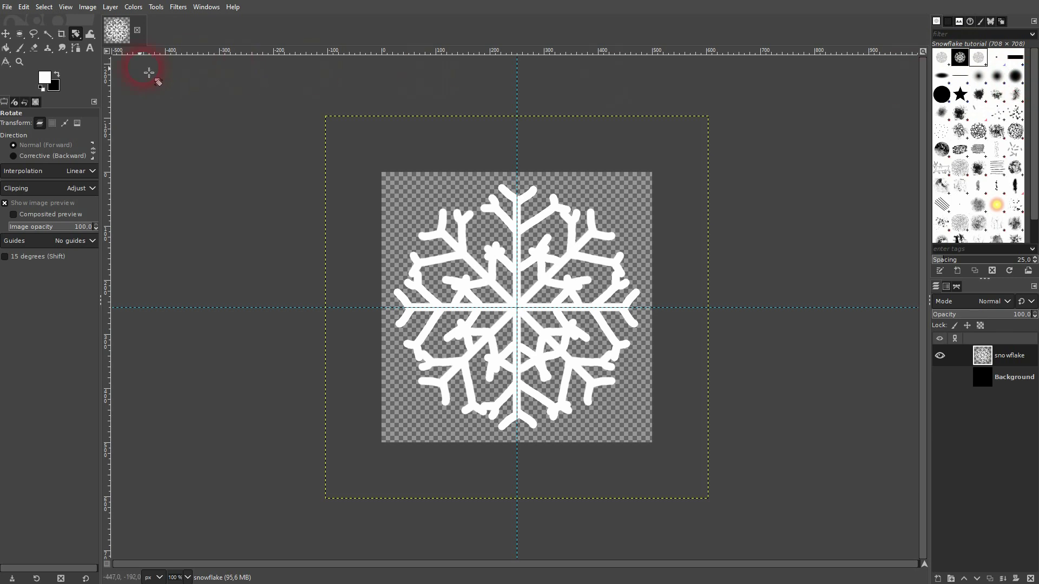
Step: Create a new 1600×900 image and zoom in on it
{"action": "left_click", "coordinate": [3, 9]}
{"action": "left_click", "coordinate": [13, 21]}
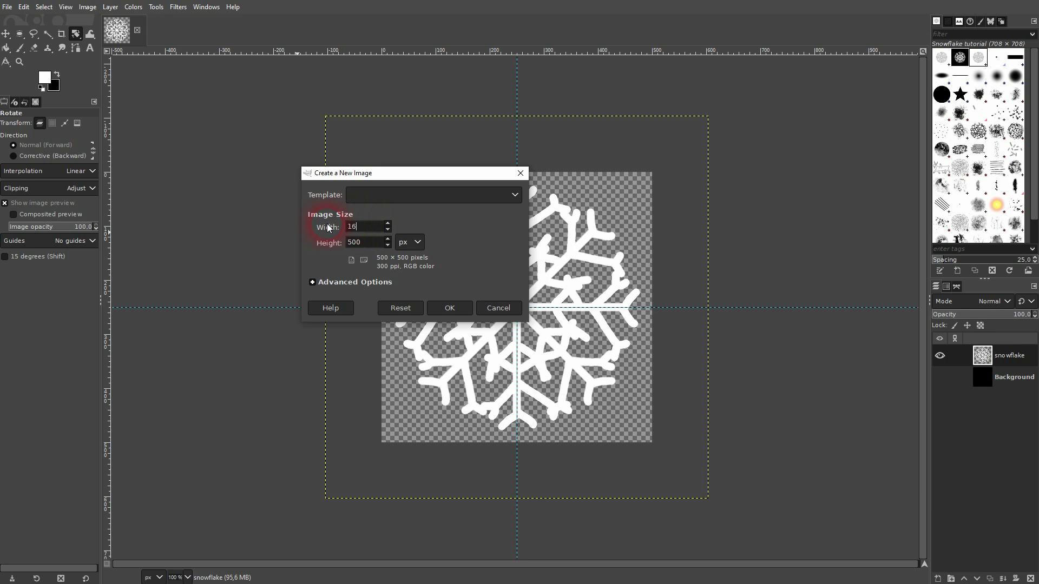
{"action": "left_click", "coordinate": [450, 308]}
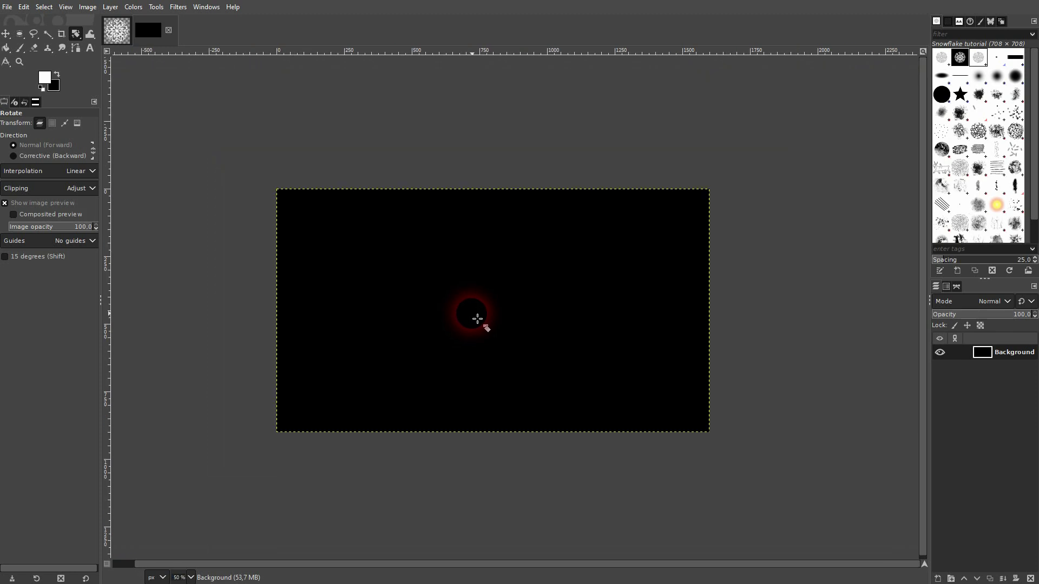
{"action": "key", "text": "plus"}
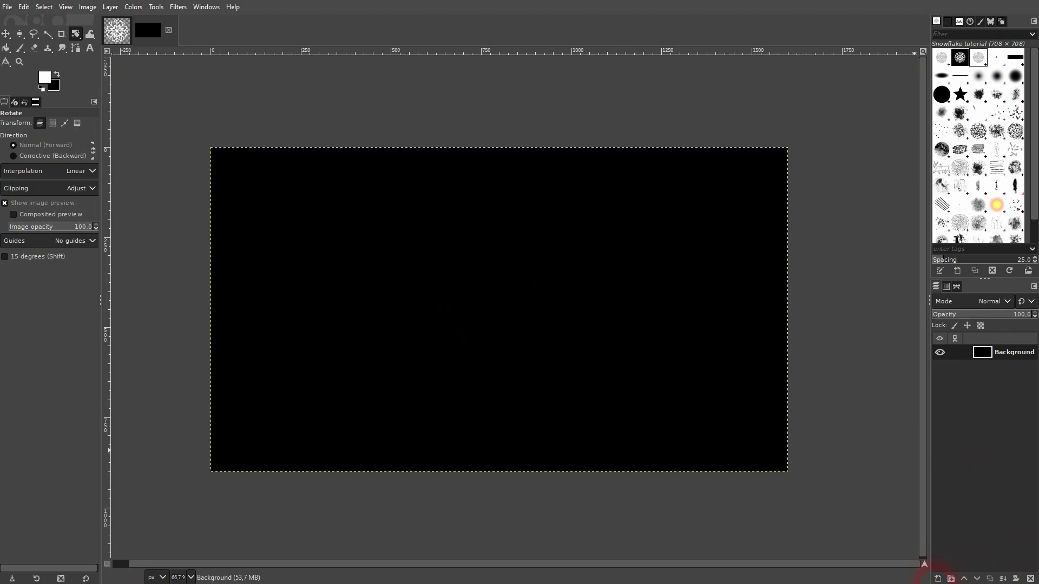
Step: Add a transparent layer named 'snowflakes', then make Background the active layer
{"action": "left_click", "coordinate": [939, 580]}
{"action": "left_click_drag", "start_coordinate": [902, 331], "coordinate": [685, 258]}
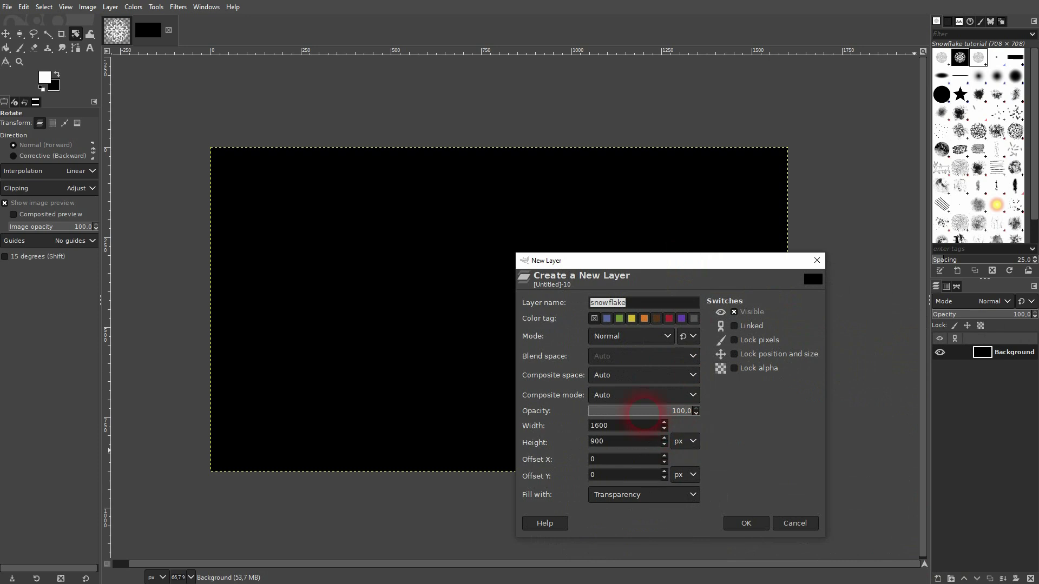
{"action": "left_click", "coordinate": [621, 497]}
{"action": "left_click", "coordinate": [647, 552]}
{"action": "left_click", "coordinate": [746, 523]}
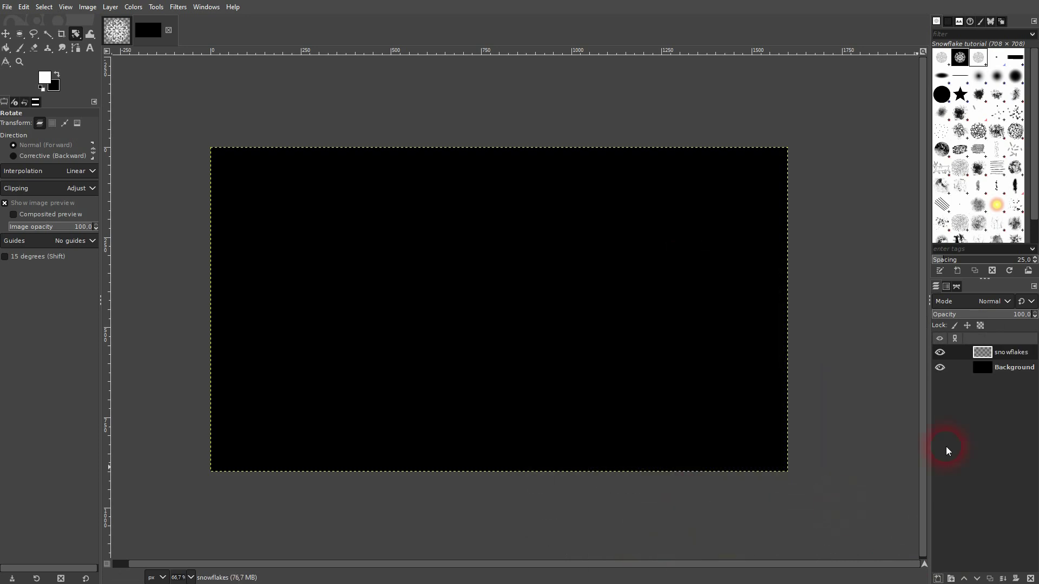
{"action": "left_click", "coordinate": [1015, 368]}
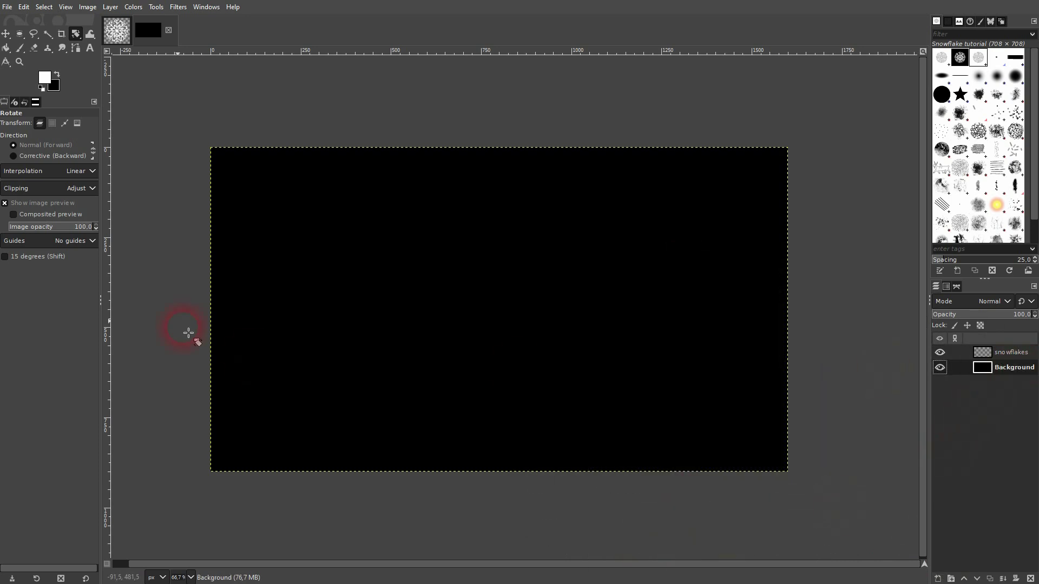
Step: Bucket-fill the Background with a light cyan foreground colour (45c1d5)
{"action": "left_click", "coordinate": [6, 49]}
{"action": "left_click", "coordinate": [45, 82]}
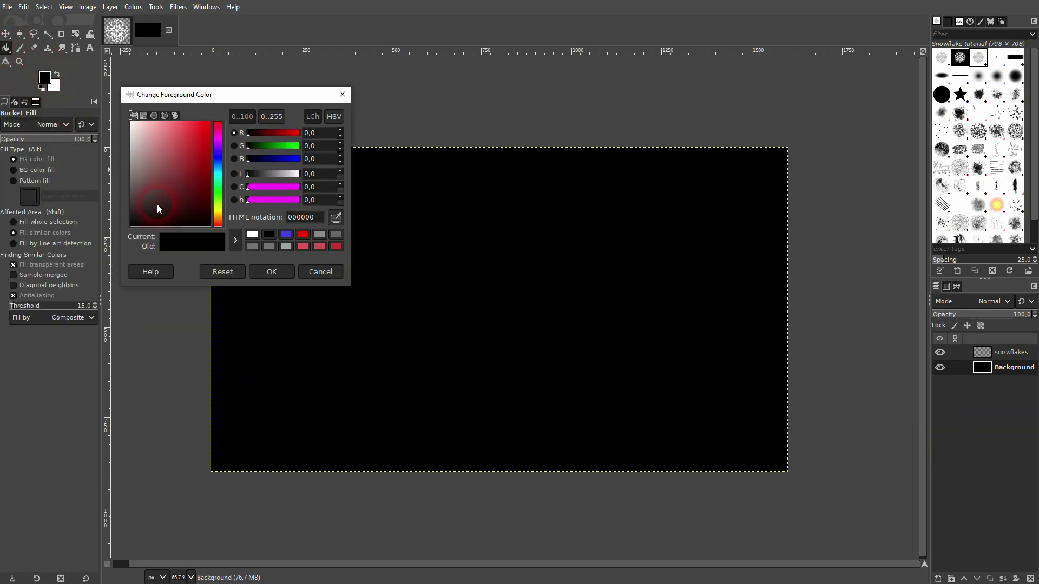
{"action": "left_click", "coordinate": [217, 173]}
{"action": "left_click", "coordinate": [187, 181]}
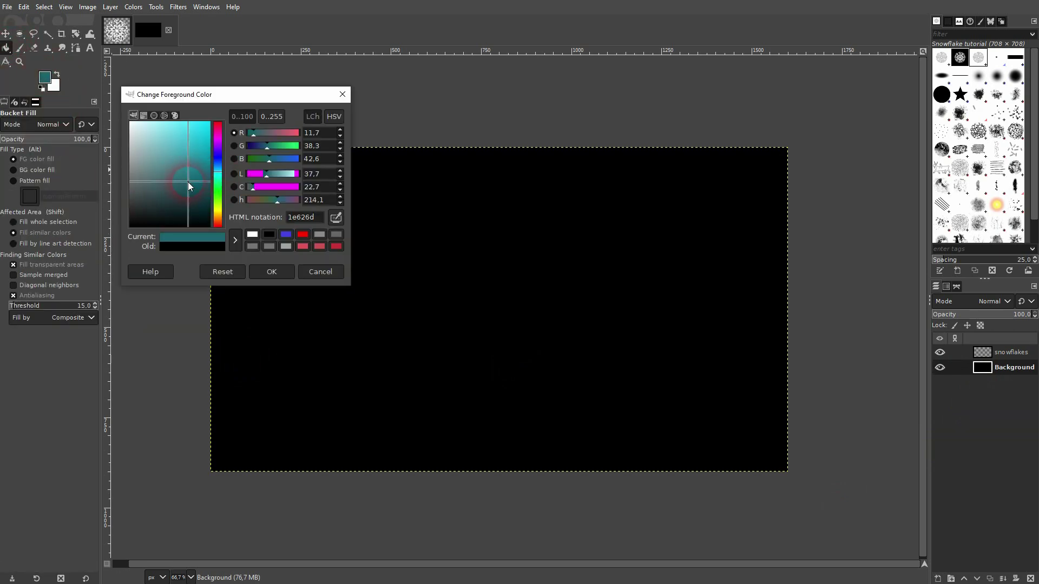
{"action": "left_click", "coordinate": [184, 167]}
{"action": "left_click_drag", "start_coordinate": [184, 167], "coordinate": [184, 138]}
{"action": "left_click", "coordinate": [272, 272]}
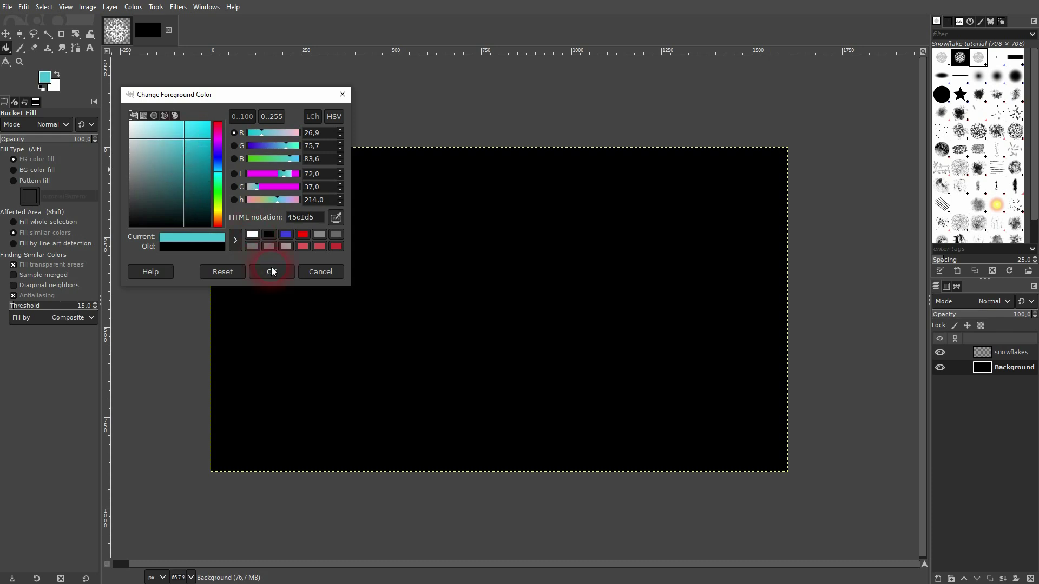
{"action": "left_click", "coordinate": [317, 291]}
{"action": "left_click", "coordinate": [506, 298]}
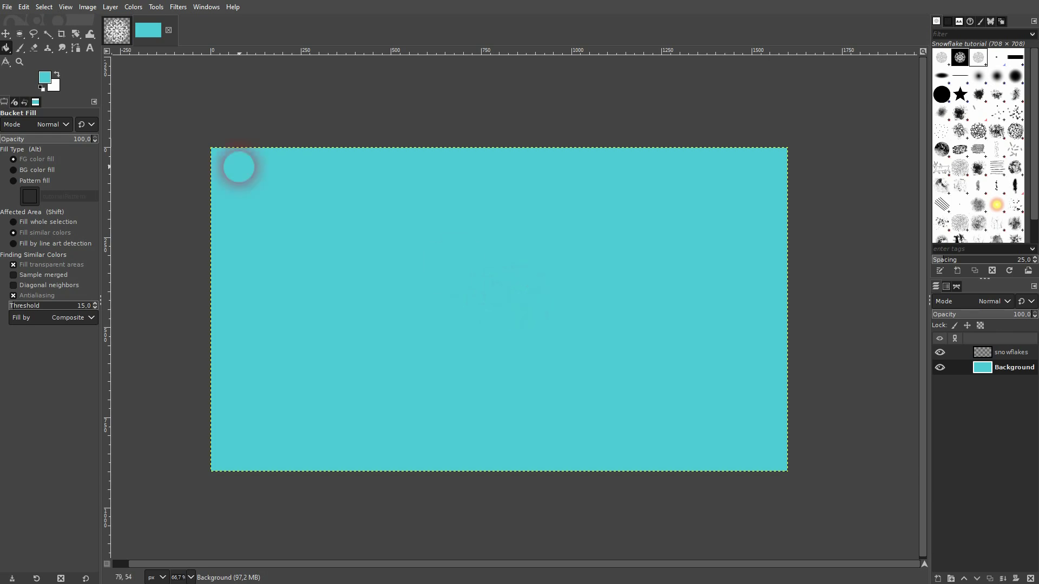
Step: Shift the foreground colour to blue 4587d5 and refill the Background
{"action": "left_click", "coordinate": [48, 77]}
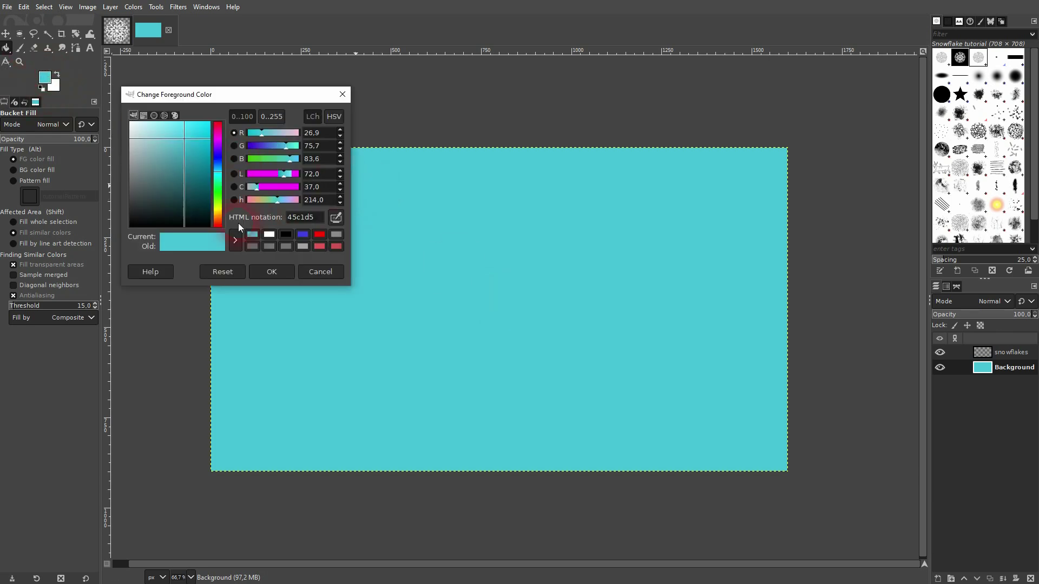
{"action": "left_click_drag", "start_coordinate": [212, 171], "coordinate": [216, 165]}
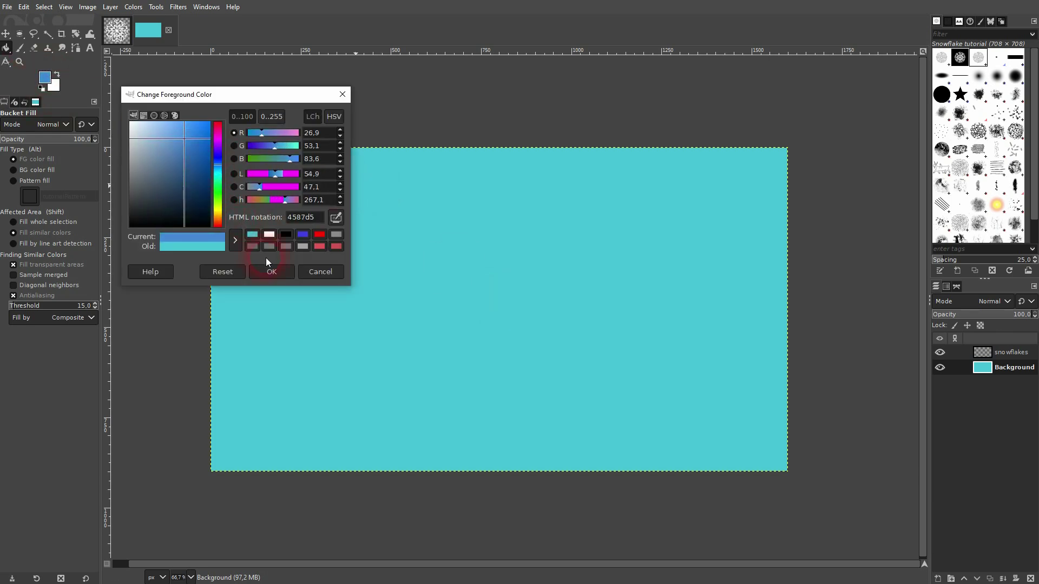
{"action": "left_click", "coordinate": [271, 271]}
{"action": "left_click", "coordinate": [318, 300]}
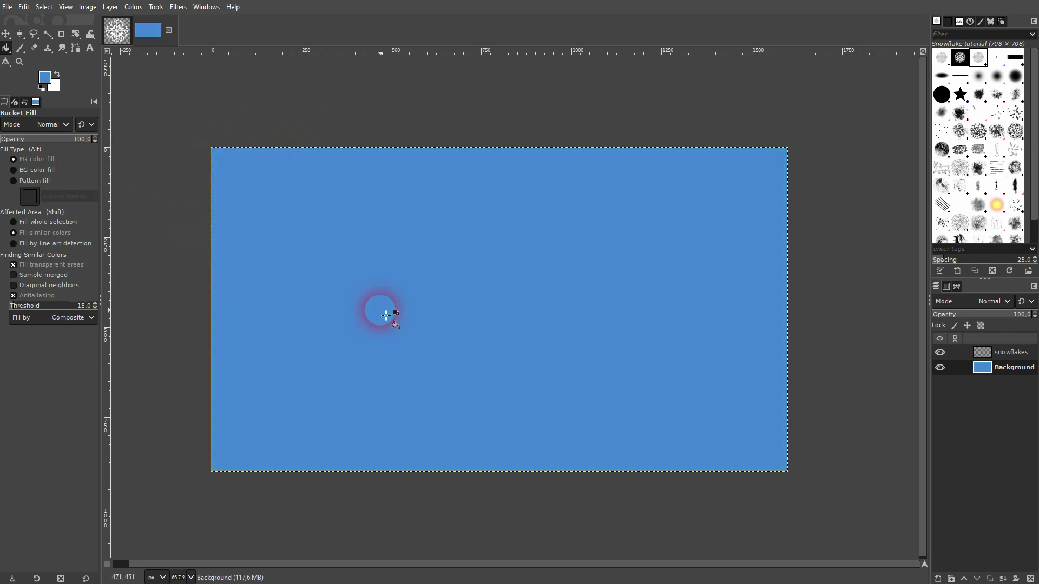
Step: Make the snowflakes layer active and set the Paintbrush to the Snowflake tutorial brush
{"action": "left_click", "coordinate": [1009, 352]}
{"action": "left_click", "coordinate": [200, 120]}
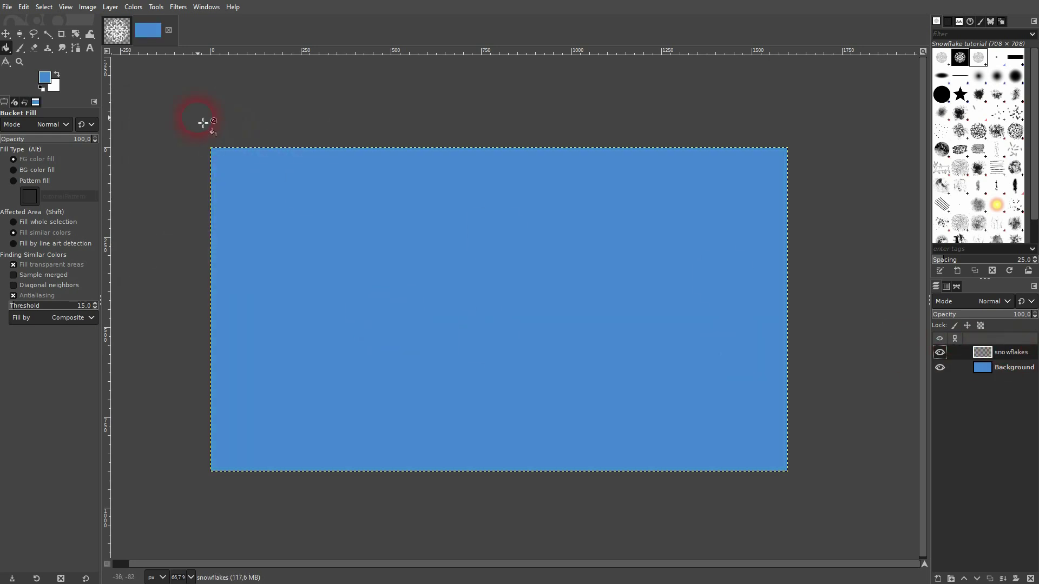
{"action": "left_click", "coordinate": [23, 47]}
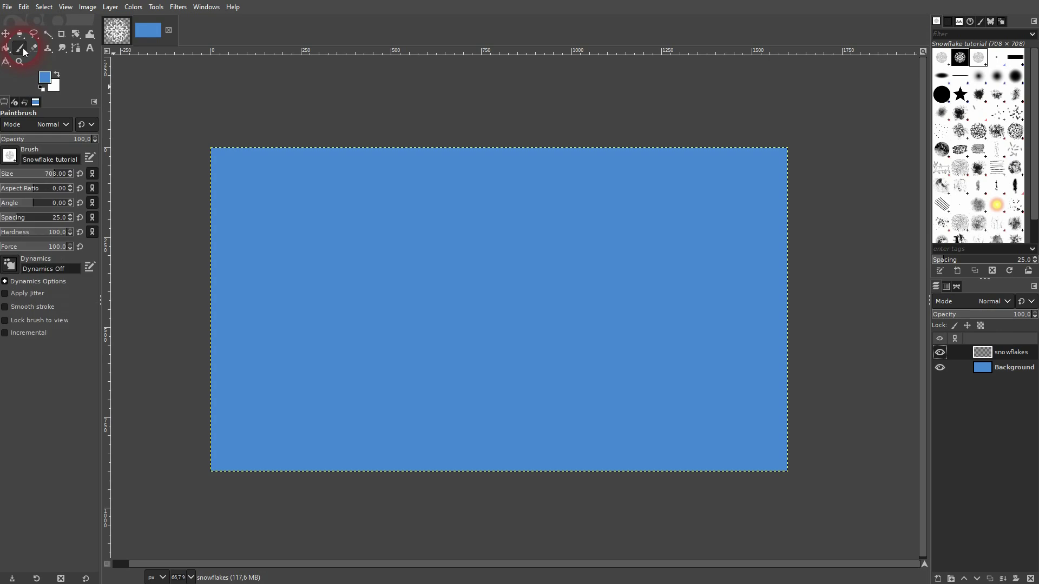
{"action": "left_click", "coordinate": [9, 156]}
{"action": "left_click", "coordinate": [37, 174]}
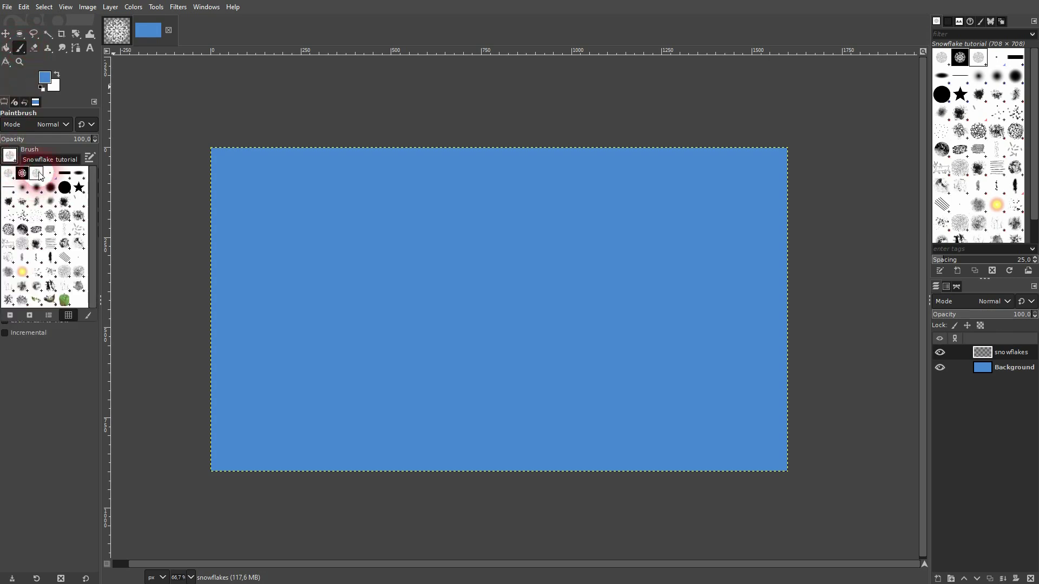
{"action": "double_click", "coordinate": [10, 188]}
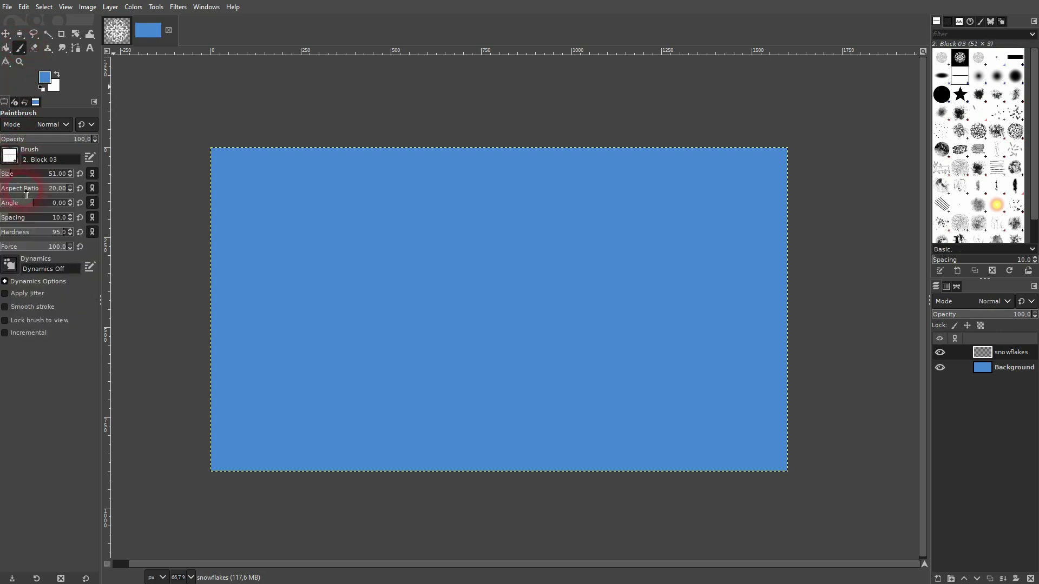
{"action": "left_click", "coordinate": [17, 157]}
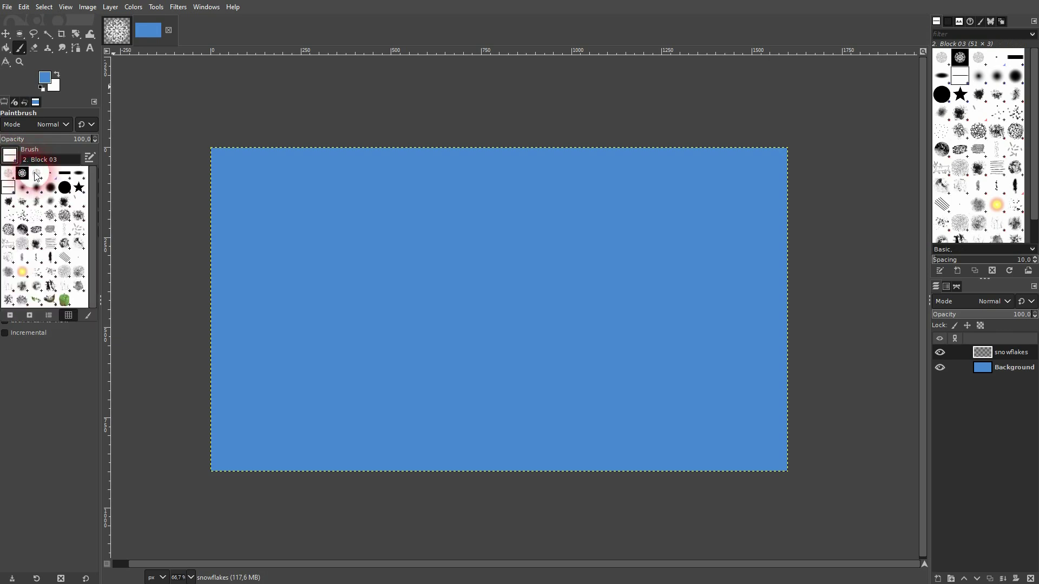
{"action": "double_click", "coordinate": [34, 174]}
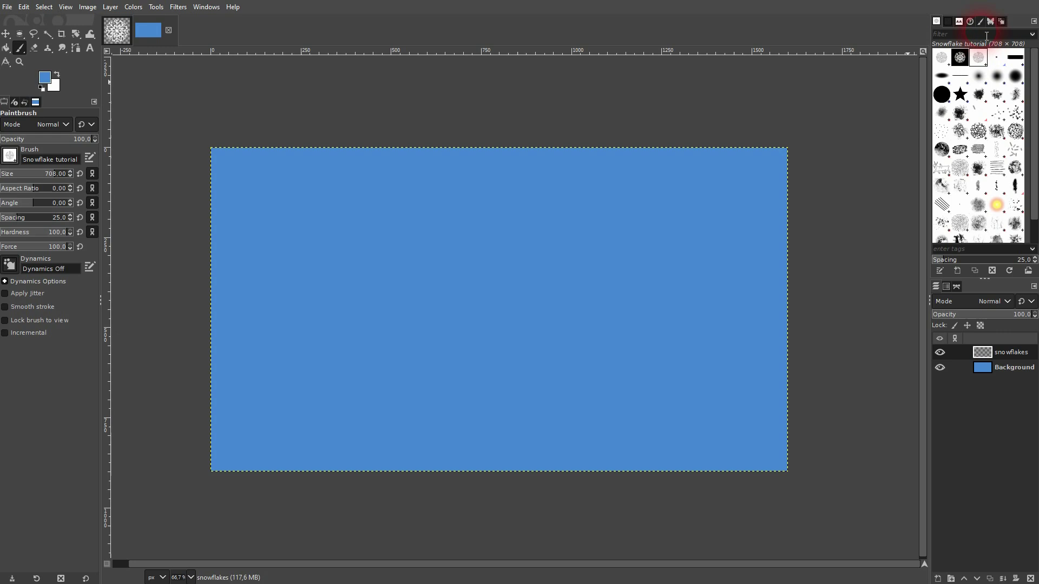
{"action": "left_click", "coordinate": [946, 21]}
{"action": "left_click", "coordinate": [936, 22]}
{"action": "left_click", "coordinate": [199, 8]}
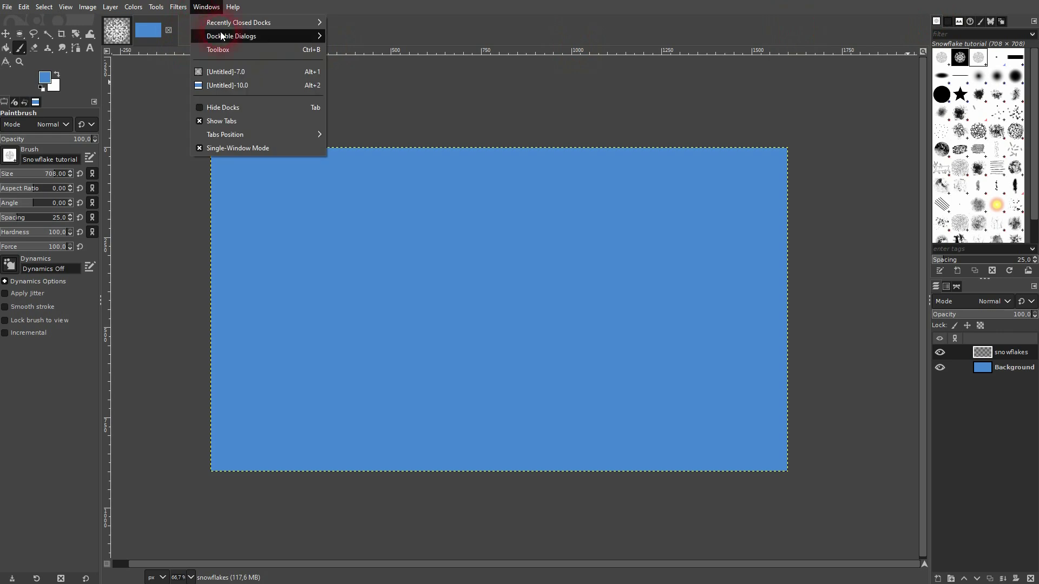
{"action": "mouse_move", "coordinate": [241, 38]}
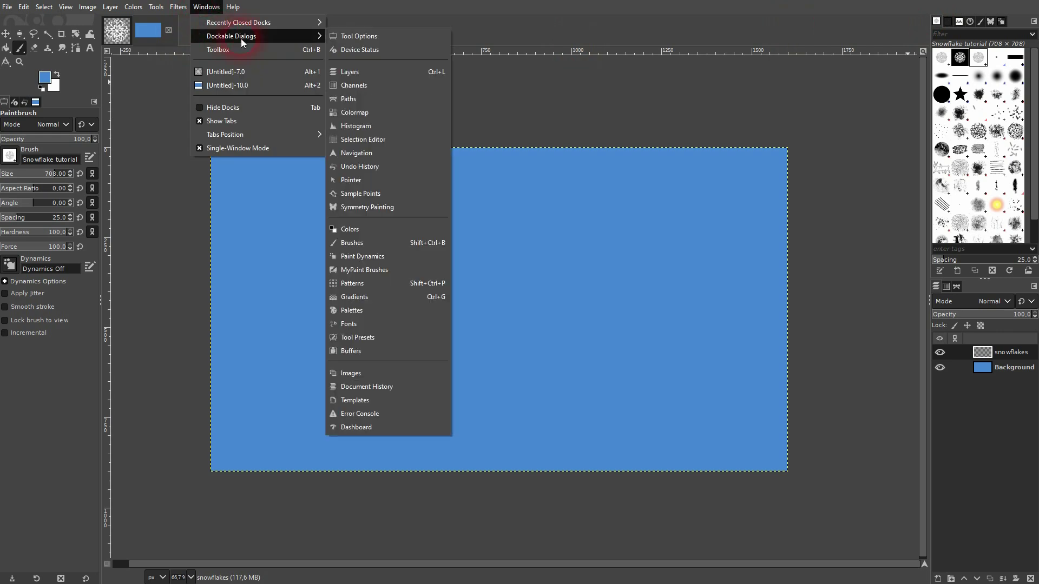
{"action": "left_click", "coordinate": [397, 245]}
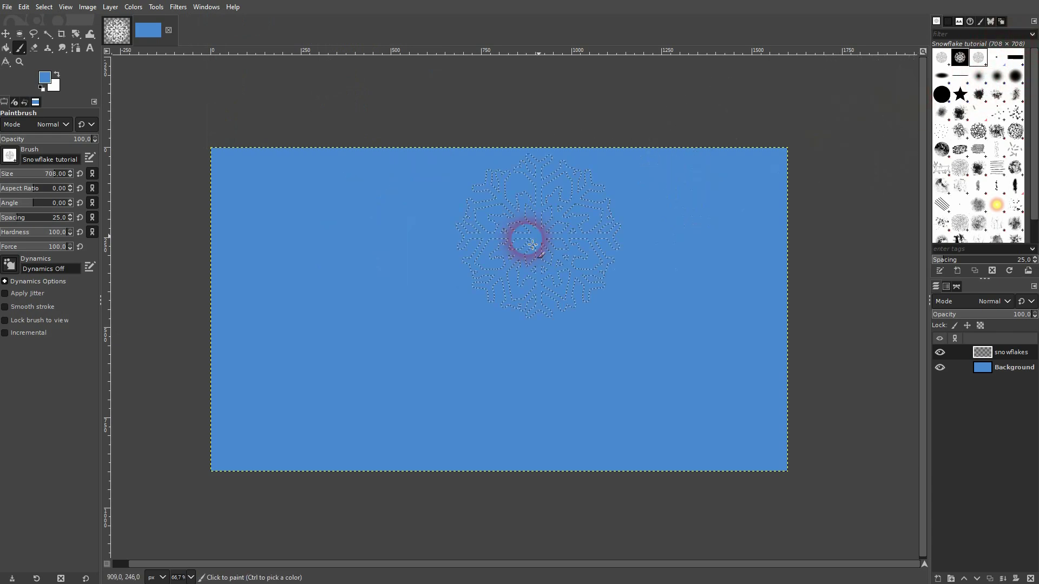
{"action": "left_click", "coordinate": [365, 305]}
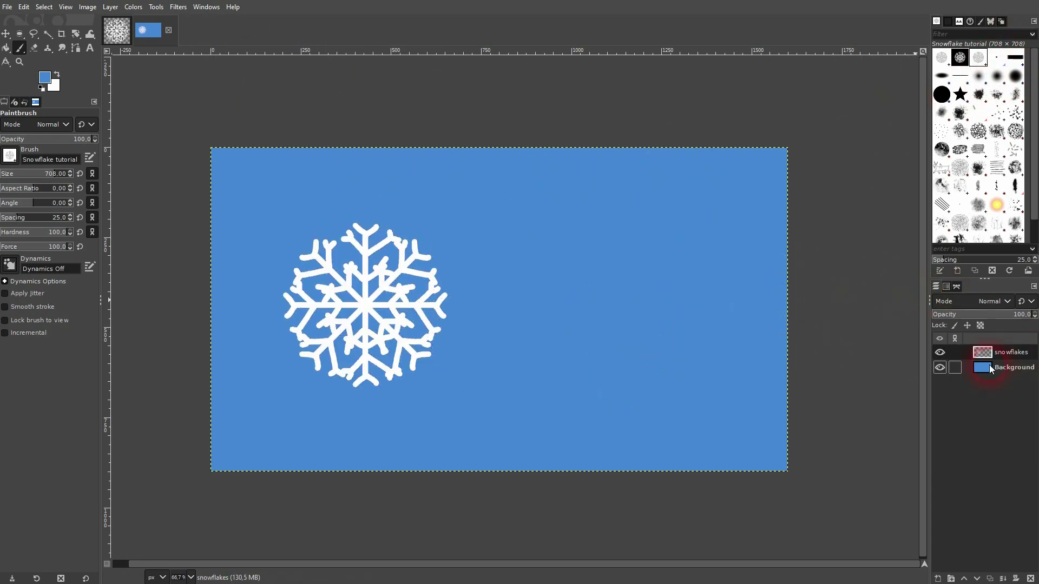
{"action": "left_click", "coordinate": [583, 303]}
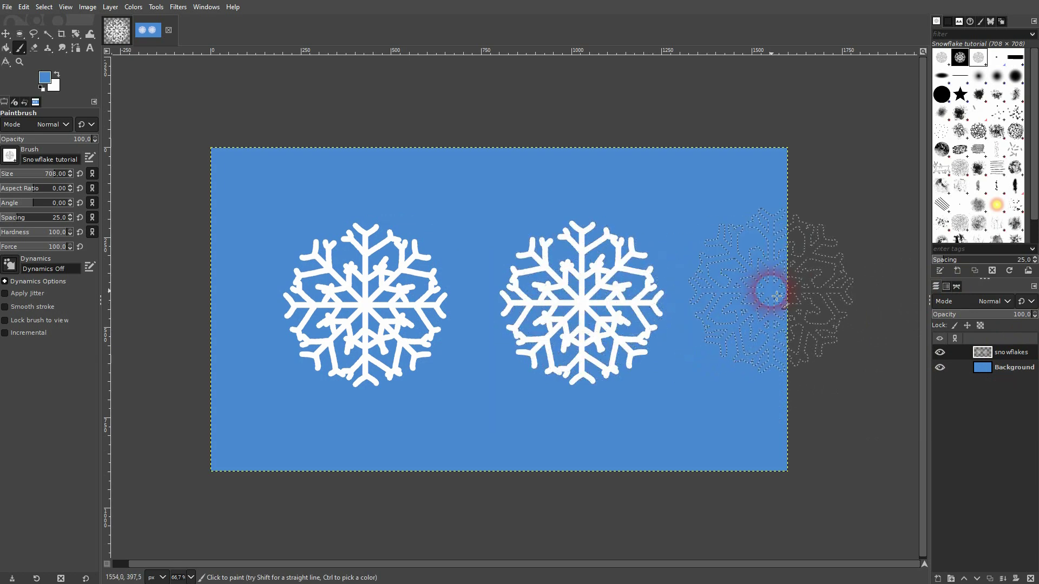
{"action": "key", "text": "ctrl+z"}
{"action": "key", "text": "ctrl+z"}
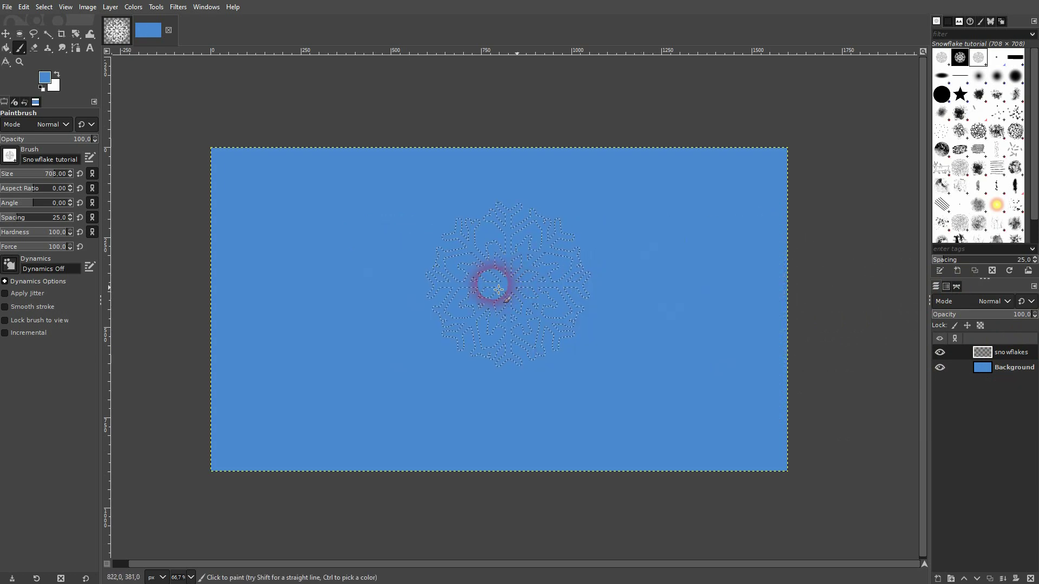
Step: Set the brush size to 463, choose Dynamics Random, and enable Apply Jitter at 0.20
{"action": "left_click", "coordinate": [36, 173]}
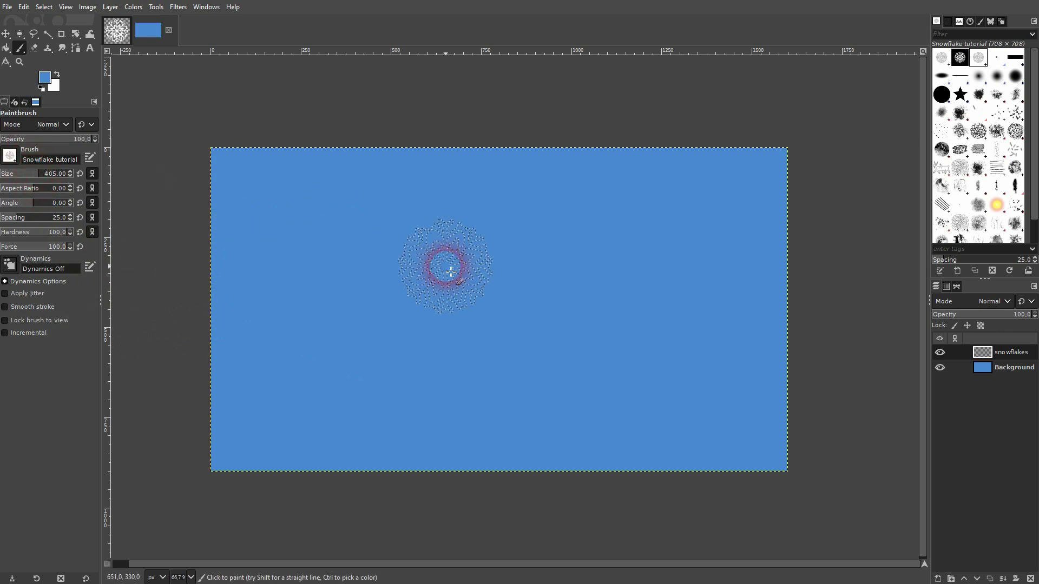
{"action": "left_click", "coordinate": [9, 265]}
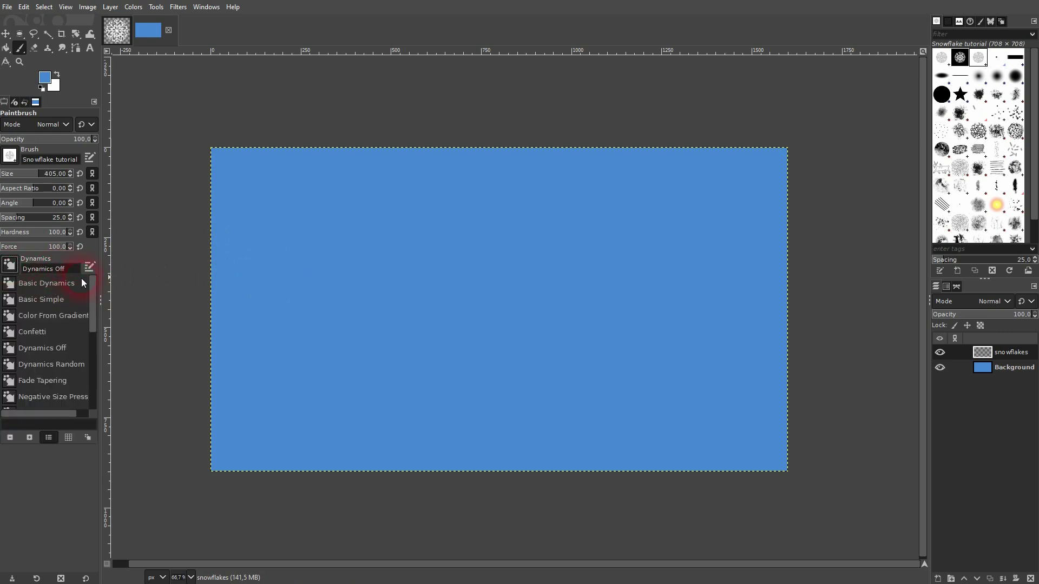
{"action": "mouse_move", "coordinate": [93, 300]}
{"action": "left_mouse_down"}
{"action": "mouse_move", "coordinate": [99, 373]}
{"action": "mouse_move", "coordinate": [92, 334]}
{"action": "left_mouse_up"}
{"action": "left_click", "coordinate": [44, 329]}
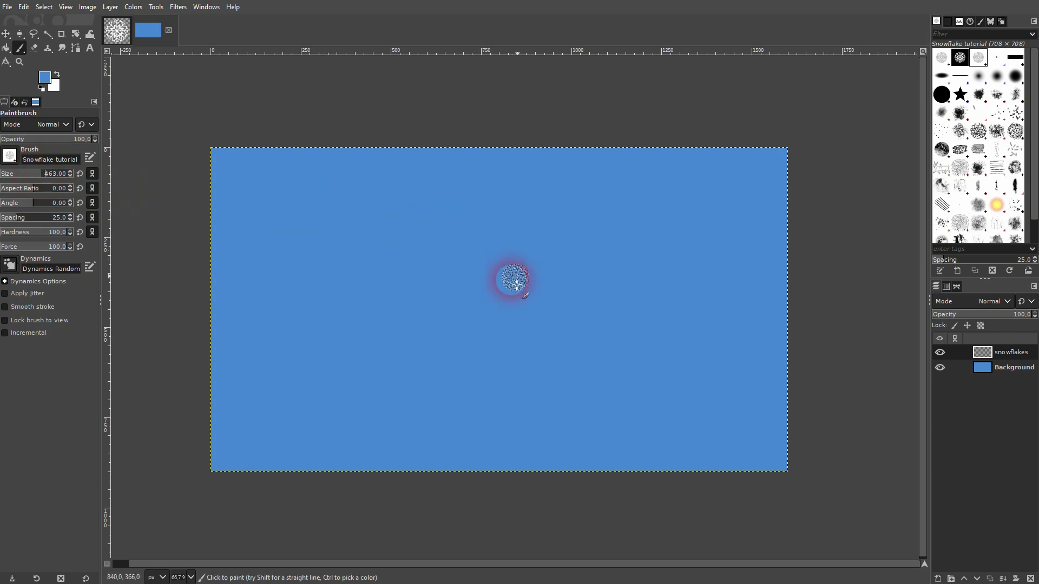
{"action": "left_click", "coordinate": [5, 294]}
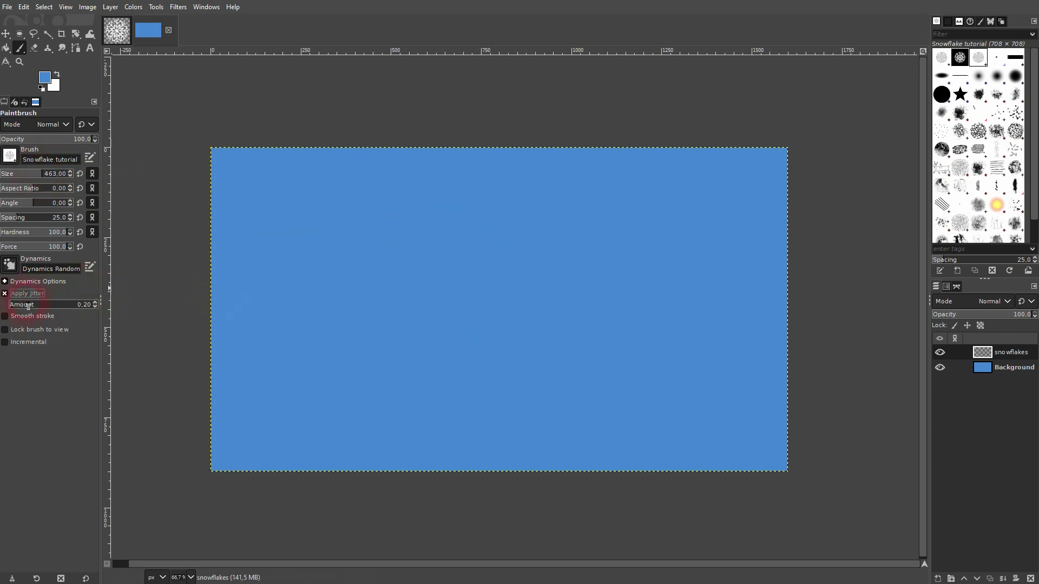
Step: Stamp snowflakes across the centre, lower middle and upper right of the blue image
{"action": "left_click", "coordinate": [329, 229]}
{"action": "left_click", "coordinate": [536, 239]}
{"action": "left_click", "coordinate": [414, 303]}
{"action": "left_click", "coordinate": [330, 362]}
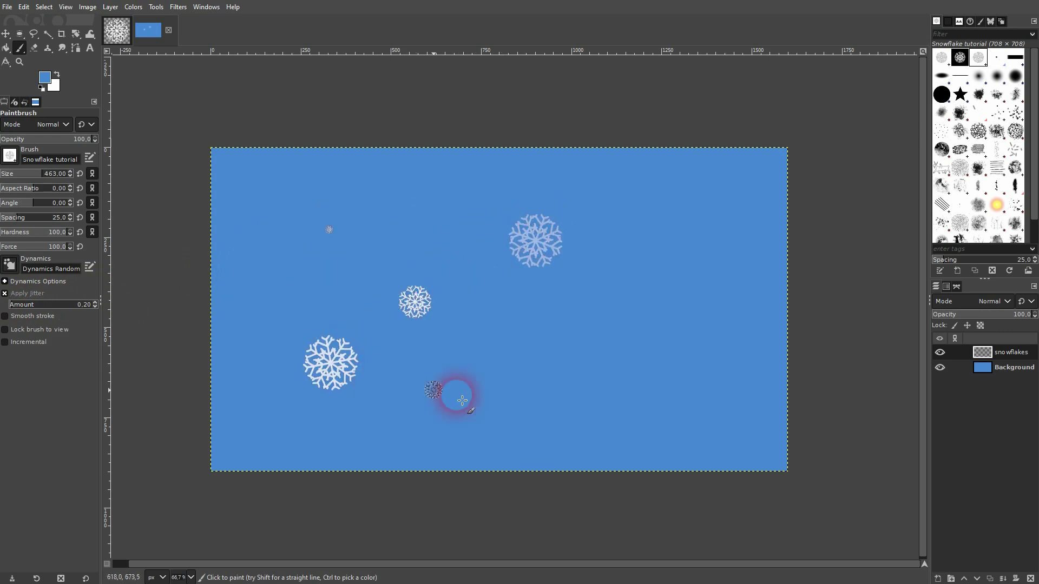
{"action": "left_click", "coordinate": [541, 360]}
{"action": "left_click", "coordinate": [713, 252]}
{"action": "left_click", "coordinate": [702, 195]}
{"action": "left_click", "coordinate": [630, 198]}
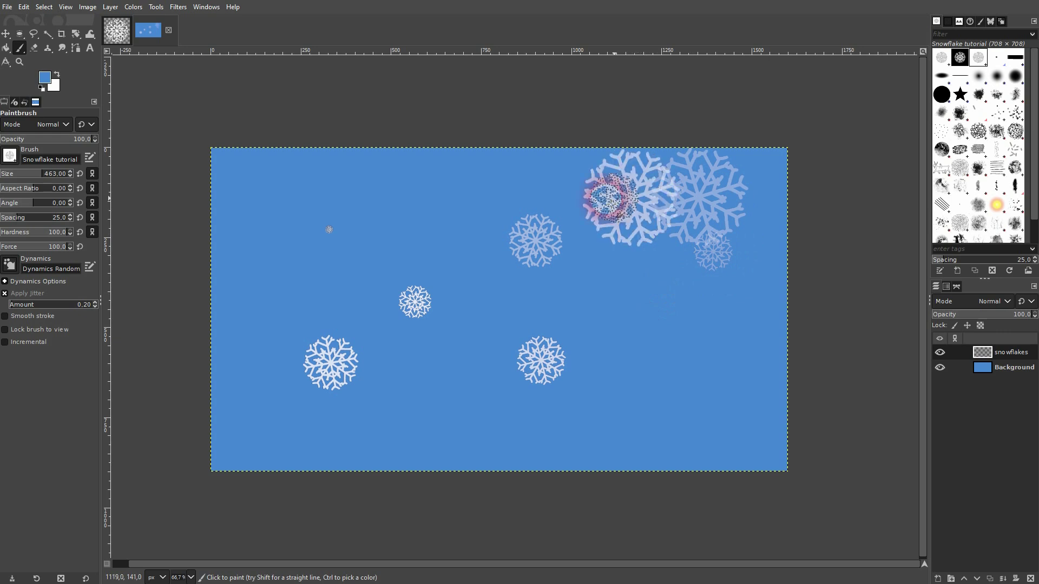
{"action": "left_click", "coordinate": [480, 208]}
{"action": "left_click", "coordinate": [450, 261]}
{"action": "left_click", "coordinate": [514, 290]}
Step: Add snowflakes on the right and bottom centre, undoing the last bottom cluster
{"action": "left_click", "coordinate": [591, 302]}
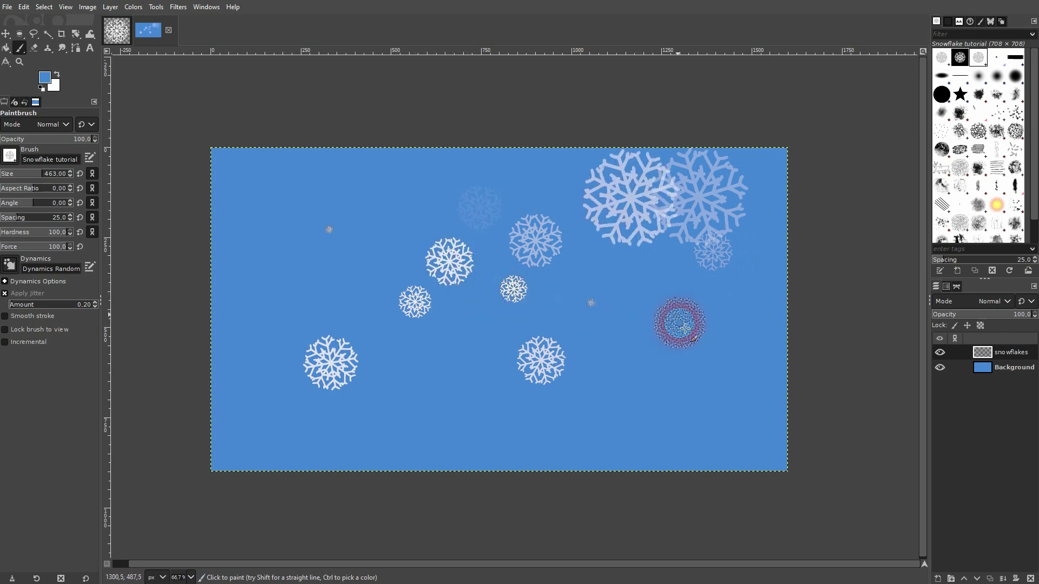
{"action": "left_click", "coordinate": [679, 323]}
{"action": "left_click", "coordinate": [599, 388]}
{"action": "left_click", "coordinate": [413, 395]}
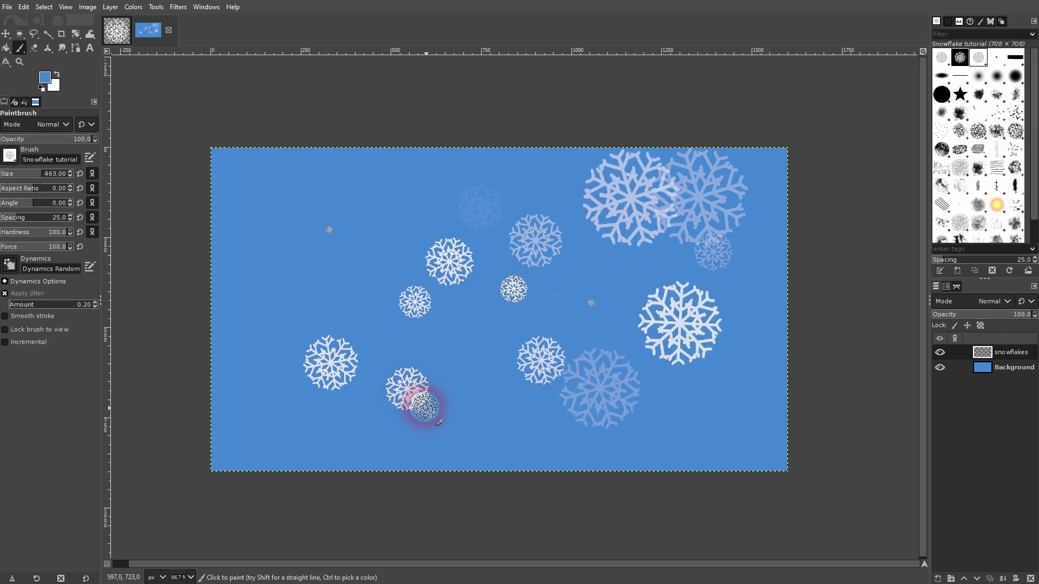
{"action": "left_click", "coordinate": [427, 407]}
{"action": "left_click", "coordinate": [475, 436]}
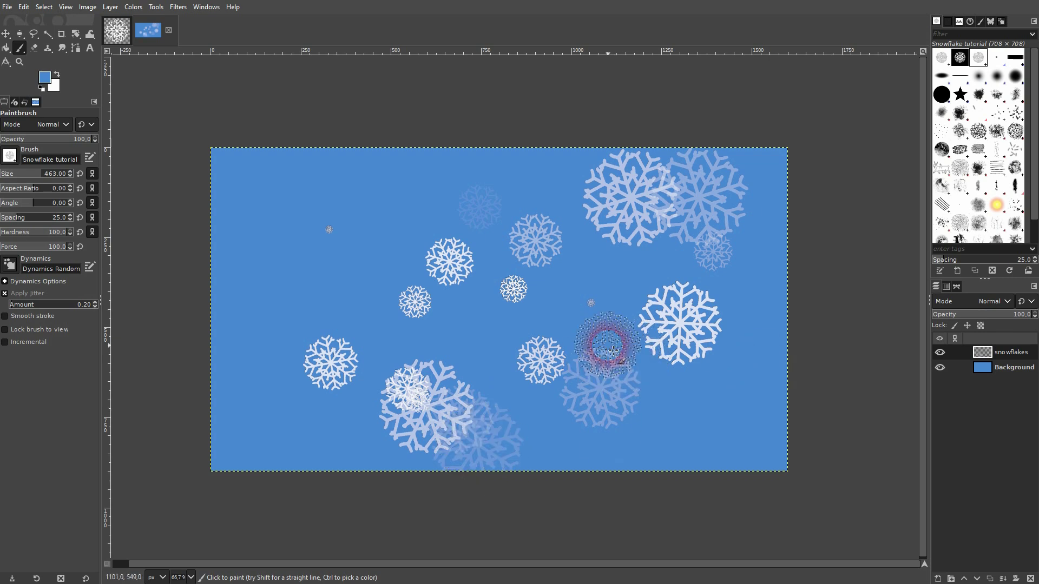
{"action": "key", "text": "ctrl+z"}
{"action": "key", "text": "ctrl+z"}
{"action": "key", "text": "ctrl+z"}
Step: Stamp snowflakes toward the upper left, along the left side and across the lower left
{"action": "left_click", "coordinate": [428, 368]}
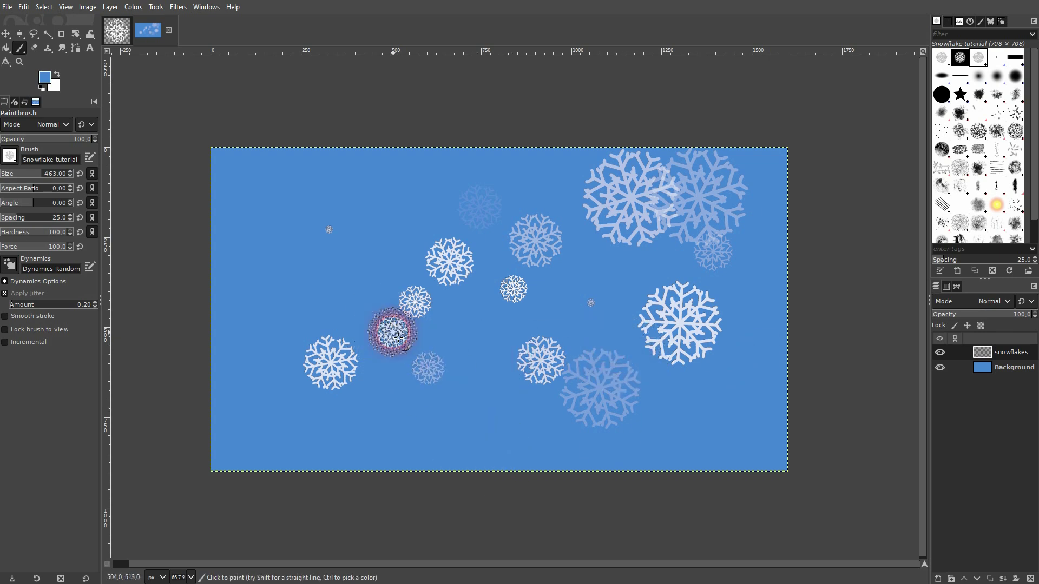
{"action": "left_click", "coordinate": [393, 332]}
{"action": "left_click", "coordinate": [314, 283]}
{"action": "left_click", "coordinate": [370, 229]}
{"action": "left_click", "coordinate": [346, 190]}
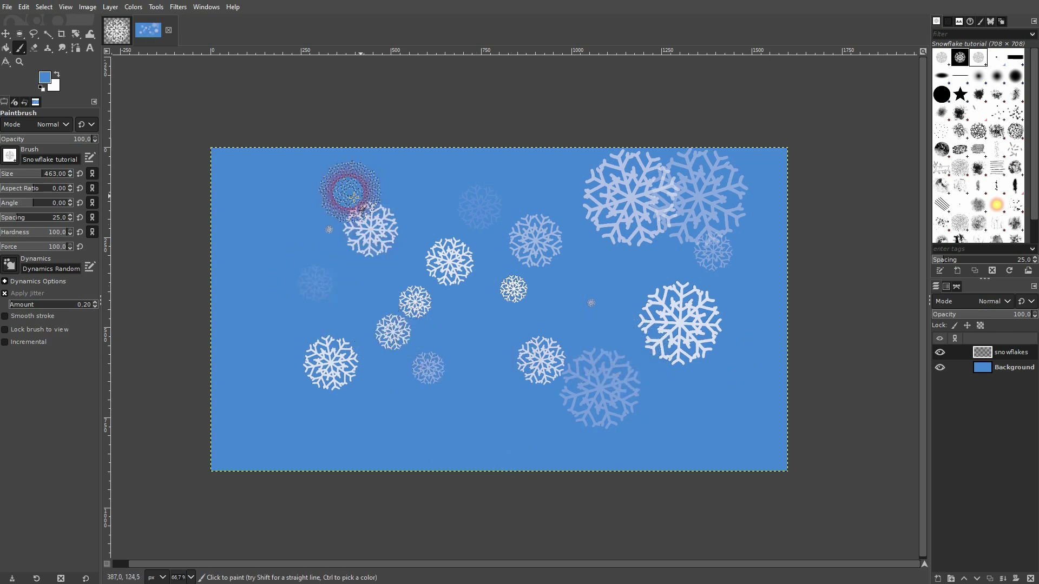
{"action": "left_click", "coordinate": [224, 165]}
{"action": "left_click", "coordinate": [261, 282]}
{"action": "left_click", "coordinate": [310, 382]}
{"action": "left_click", "coordinate": [280, 441]}
{"action": "left_click", "coordinate": [240, 434]}
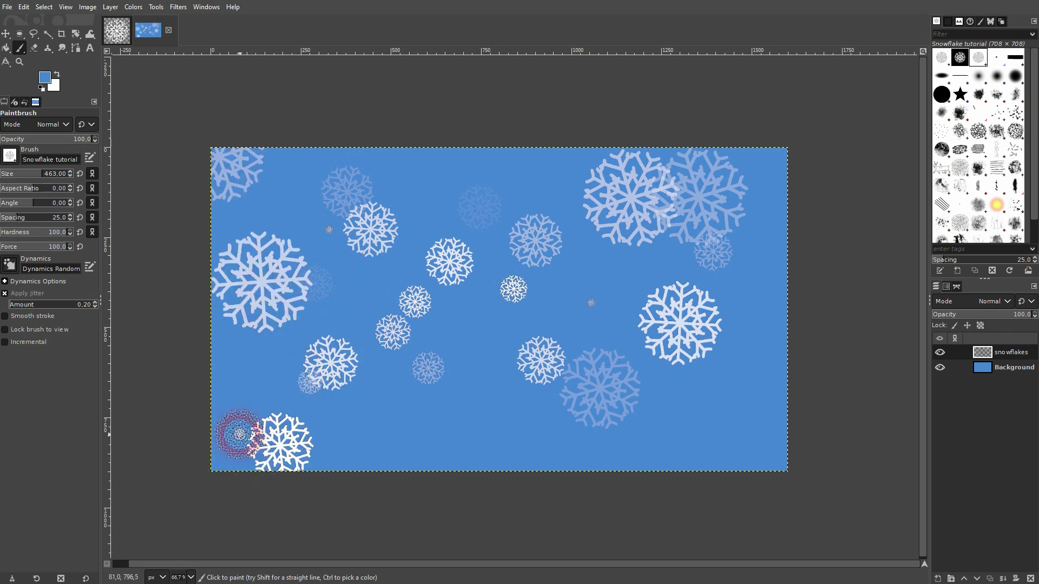
{"action": "left_click", "coordinate": [248, 360]}
{"action": "left_click", "coordinate": [320, 395]}
{"action": "left_click", "coordinate": [359, 428]}
Step: Stamp snowflakes up through the centre, across the middle and along the lower right
{"action": "left_click", "coordinate": [476, 422]}
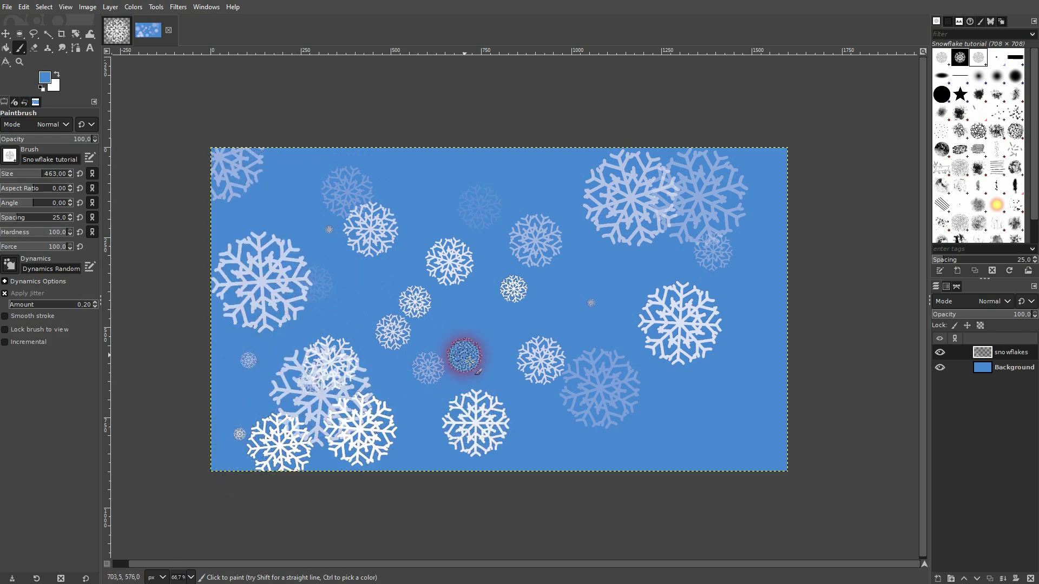
{"action": "left_click", "coordinate": [464, 352]}
{"action": "left_click", "coordinate": [466, 282]}
{"action": "left_click", "coordinate": [425, 169]}
{"action": "left_click", "coordinate": [409, 247]}
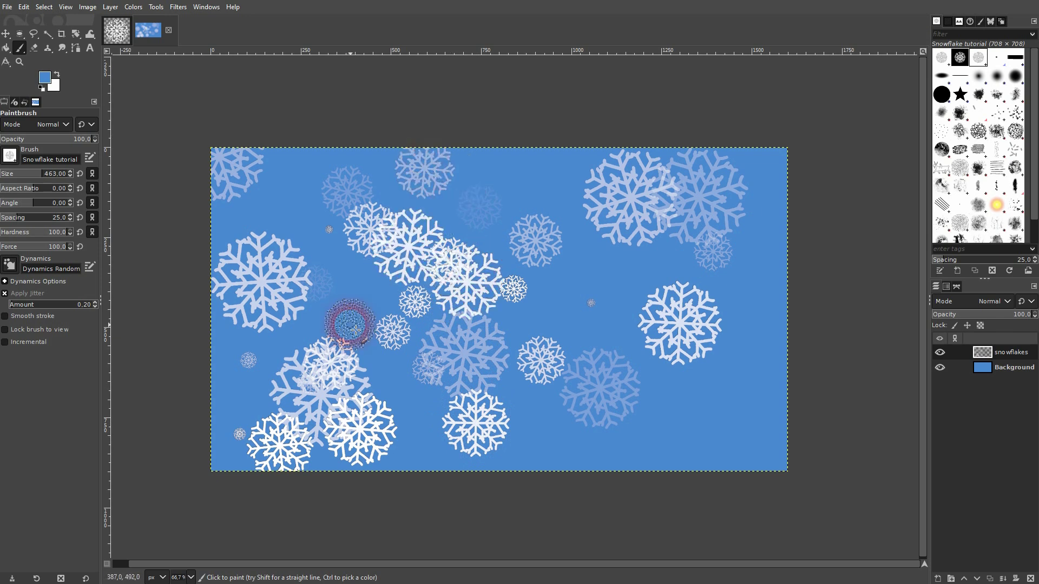
{"action": "left_click", "coordinate": [351, 322]}
{"action": "left_click", "coordinate": [543, 316]}
{"action": "left_click", "coordinate": [610, 270]}
{"action": "left_click", "coordinate": [627, 346]}
{"action": "left_click", "coordinate": [723, 412]}
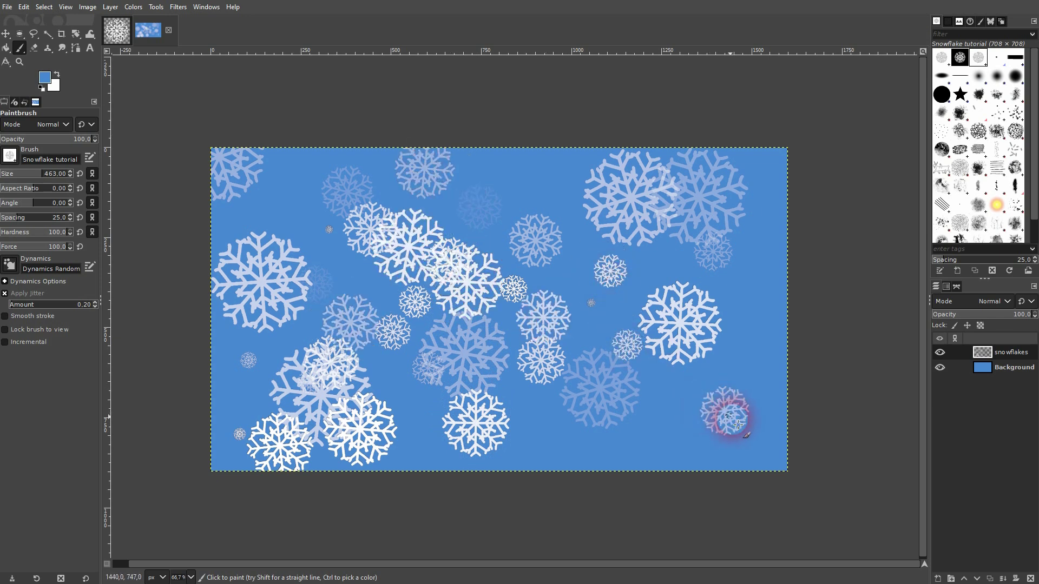
{"action": "left_click", "coordinate": [671, 441]}
{"action": "left_click", "coordinate": [538, 441]}
{"action": "left_click", "coordinate": [535, 417]}
Step: Add snowflakes on the right edge, large flakes near the top centre, and a trail rightward
{"action": "left_click", "coordinate": [658, 396]}
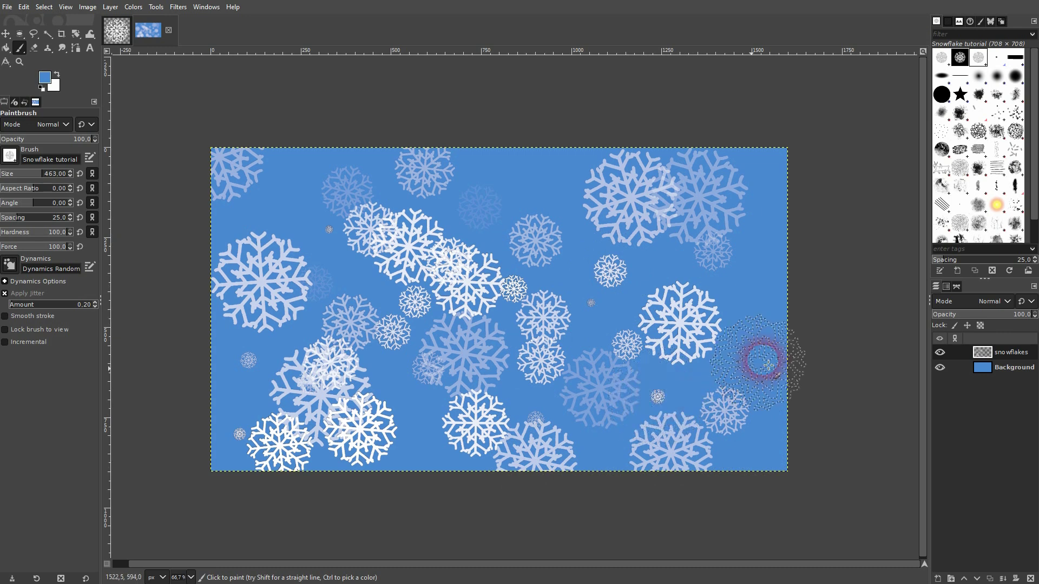
{"action": "left_click", "coordinate": [763, 347]}
{"action": "left_click", "coordinate": [741, 276]}
{"action": "left_click", "coordinate": [657, 261]}
{"action": "left_click", "coordinate": [711, 373]}
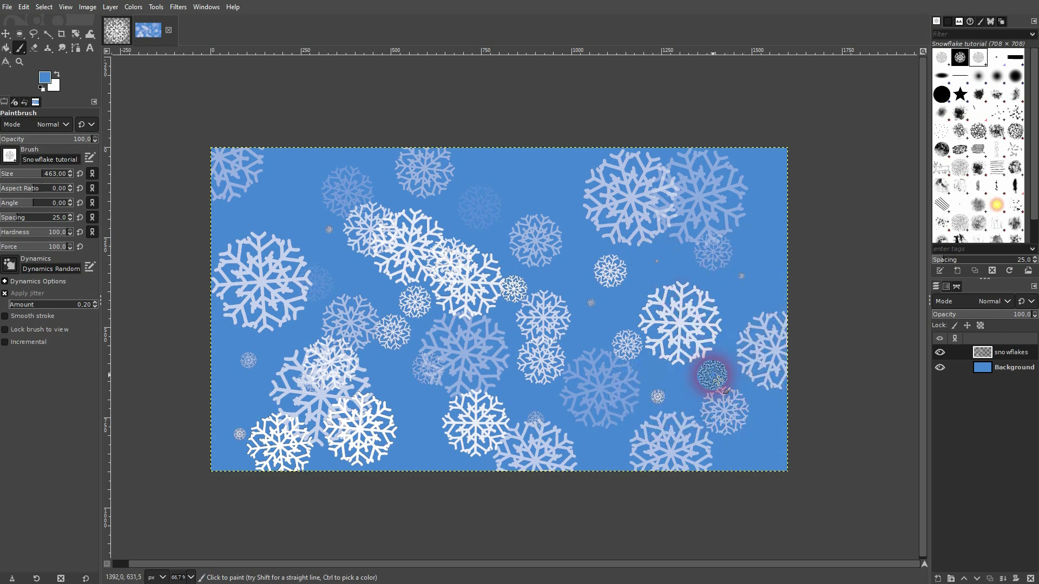
{"action": "left_click", "coordinate": [762, 444]}
{"action": "left_click", "coordinate": [631, 196]}
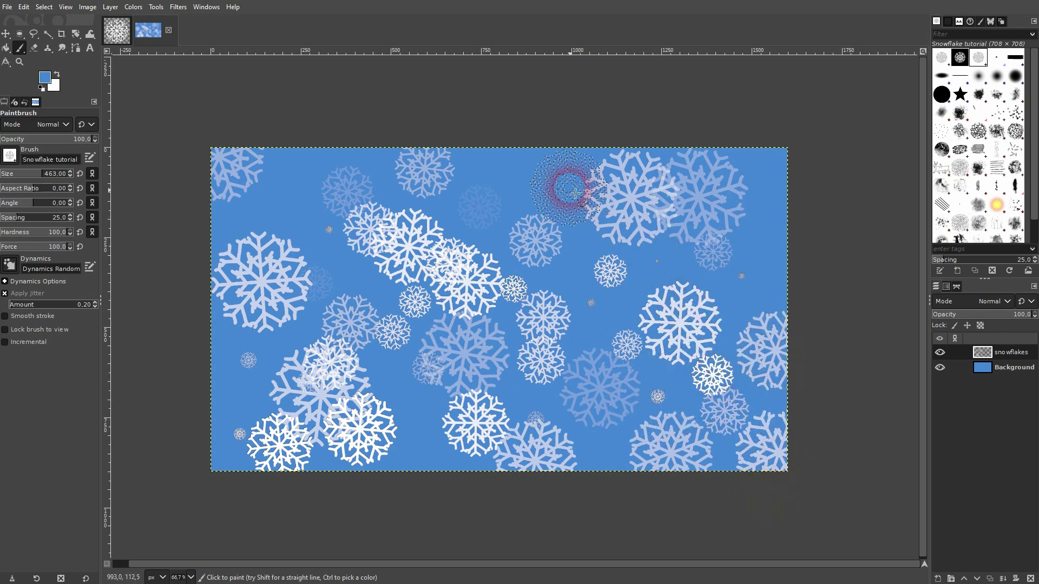
{"action": "left_click", "coordinate": [553, 185]}
{"action": "mouse_move", "coordinate": [483, 236]}
{"action": "left_mouse_down"}
{"action": "mouse_move", "coordinate": [587, 275]}
{"action": "mouse_move", "coordinate": [548, 266]}
{"action": "mouse_move", "coordinate": [586, 299]}
{"action": "mouse_move", "coordinate": [710, 311]}
{"action": "mouse_move", "coordinate": [746, 296]}
{"action": "mouse_move", "coordinate": [771, 243]}
{"action": "left_mouse_up"}
{"action": "left_click", "coordinate": [770, 243]}
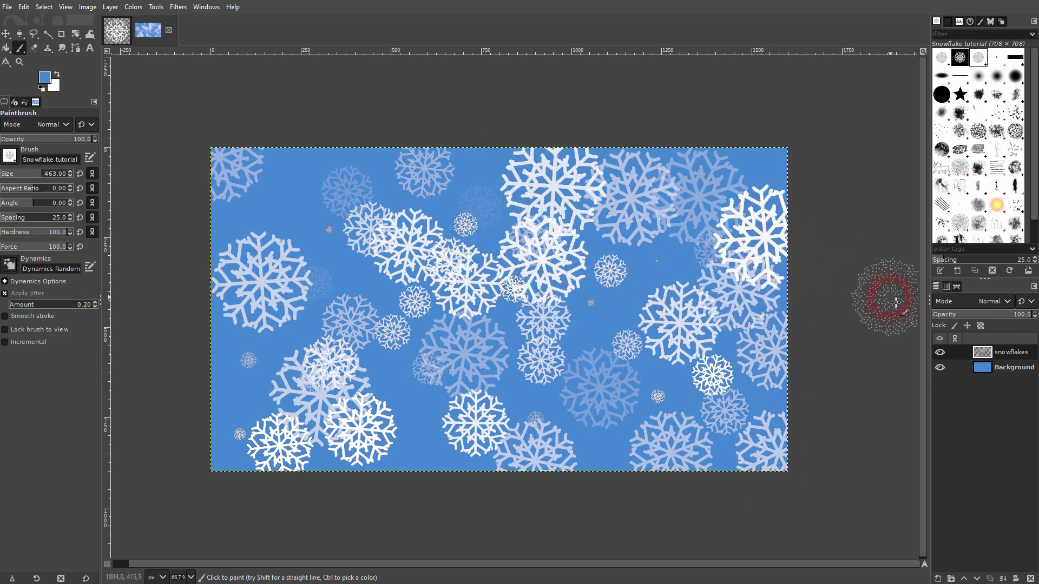
Step: Toggle the snowflakes layer's visibility to check the background, then select the Background layer
{"action": "key", "text": "m"}
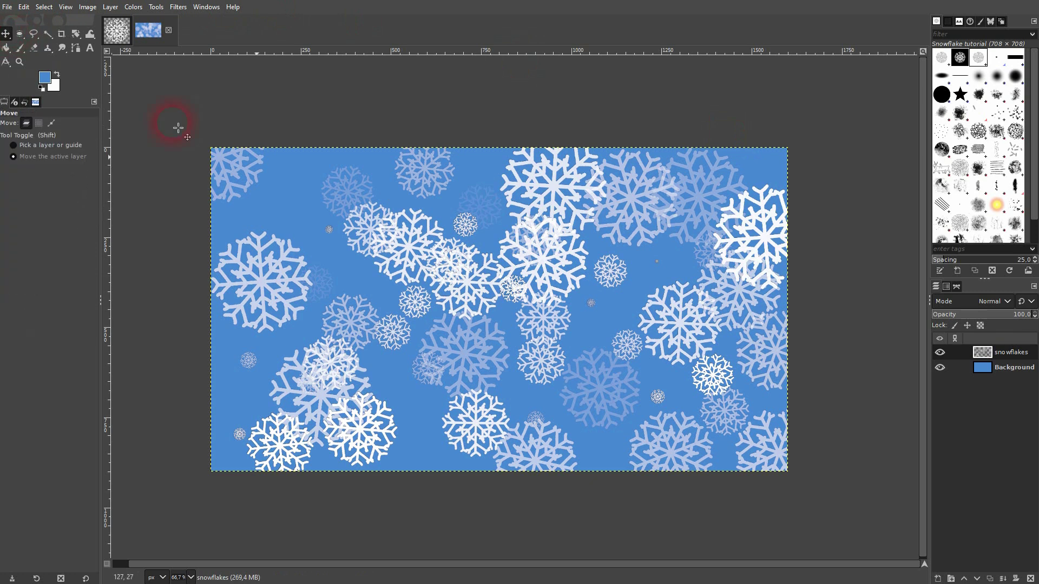
{"action": "left_click", "coordinate": [940, 355]}
{"action": "left_click", "coordinate": [939, 355]}
{"action": "left_click", "coordinate": [993, 373]}
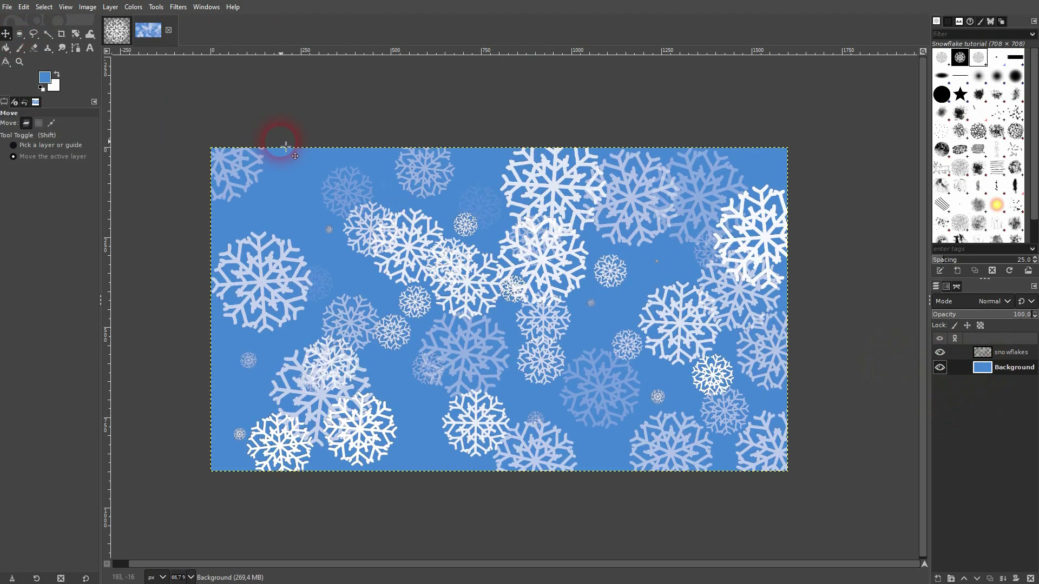
Step: Bucket-fill the Background with dark grey 3c3c3c and reselect the snowflakes layer
{"action": "left_click", "coordinate": [46, 77]}
{"action": "left_click_drag", "start_coordinate": [166, 176], "coordinate": [106, 202]}
{"action": "left_click", "coordinate": [271, 272]}
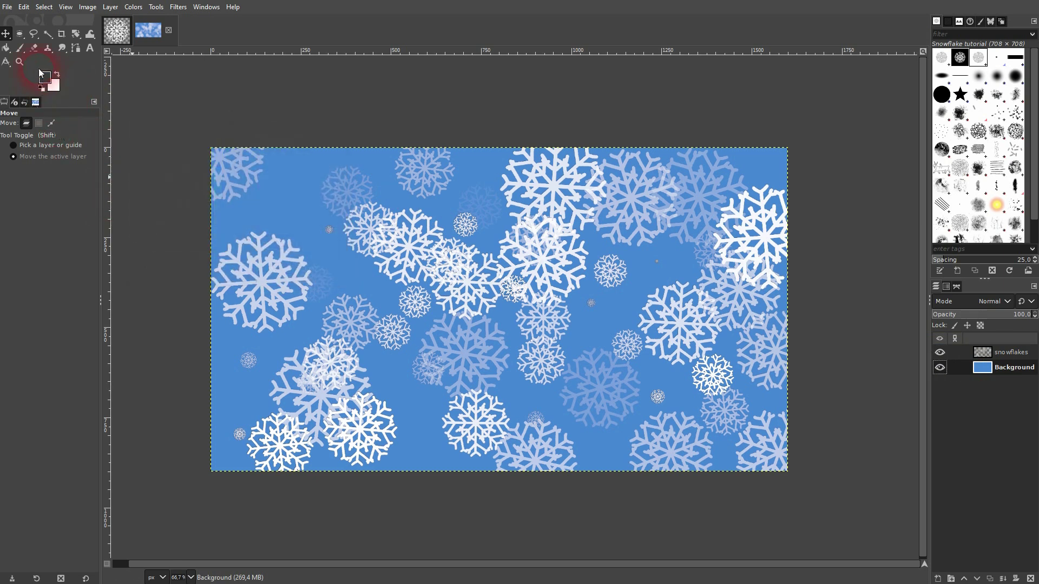
{"action": "left_click", "coordinate": [8, 50]}
{"action": "left_click", "coordinate": [514, 306]}
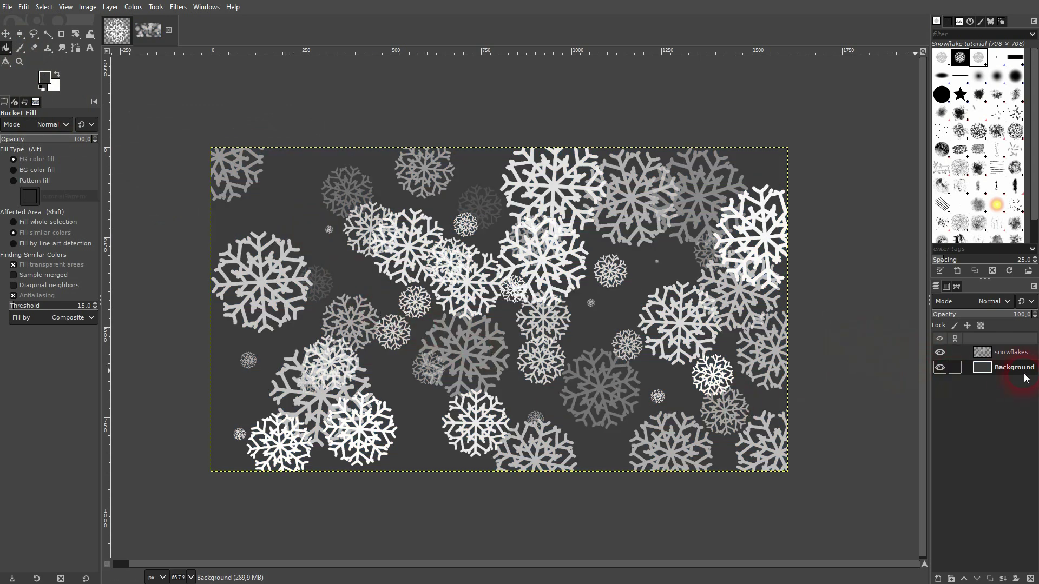
{"action": "left_click", "coordinate": [956, 353]}
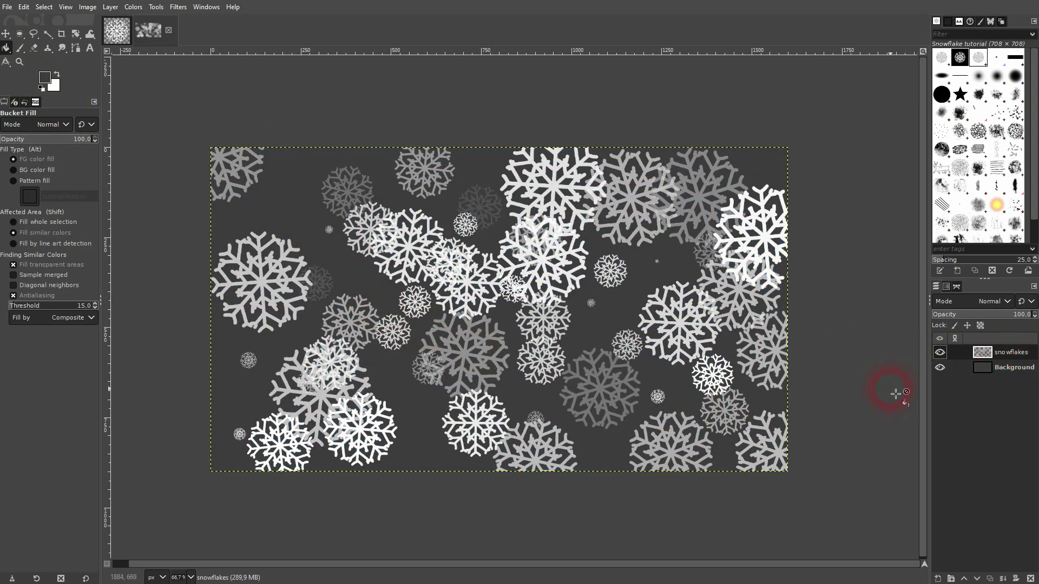